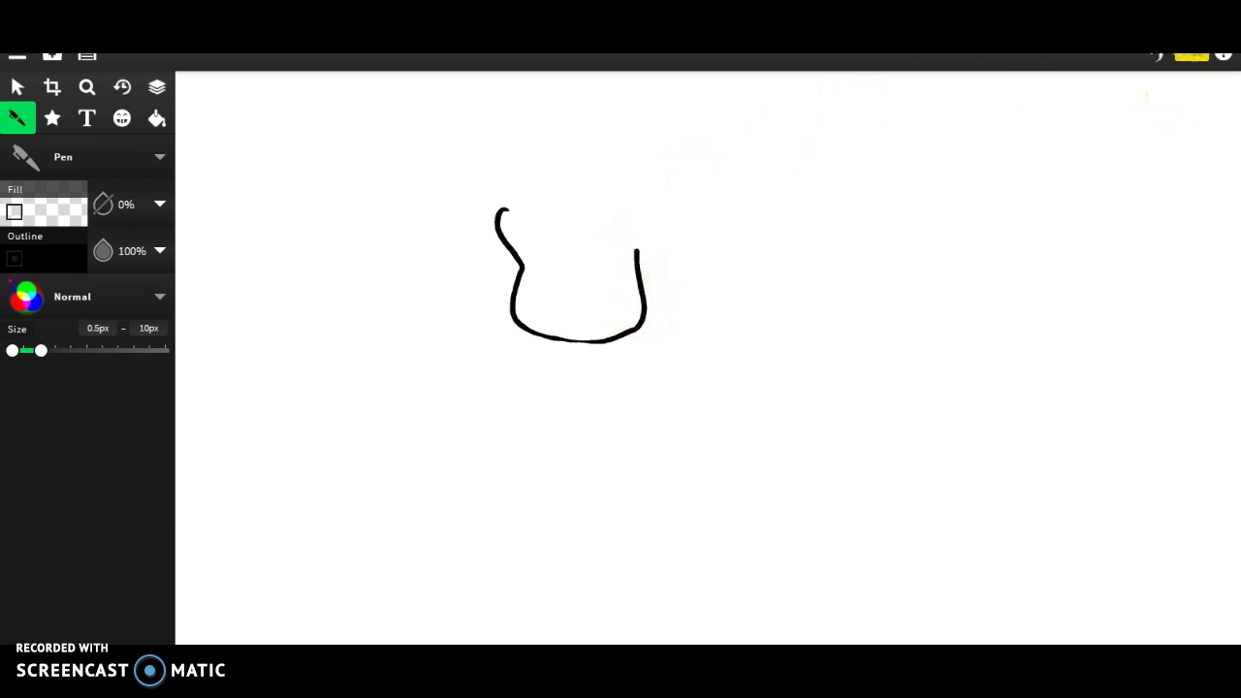
{"action": "key", "text": "ctrl+z"}
{"action": "mouse_move", "coordinate": [423, 163]}
{"action": "left_mouse_down"}
{"action": "mouse_move", "coordinate": [410, 295]}
{"action": "mouse_move", "coordinate": [455, 332]}
{"action": "mouse_move", "coordinate": [502, 330]}
{"action": "mouse_move", "coordinate": [548, 306]}
{"action": "left_mouse_up"}
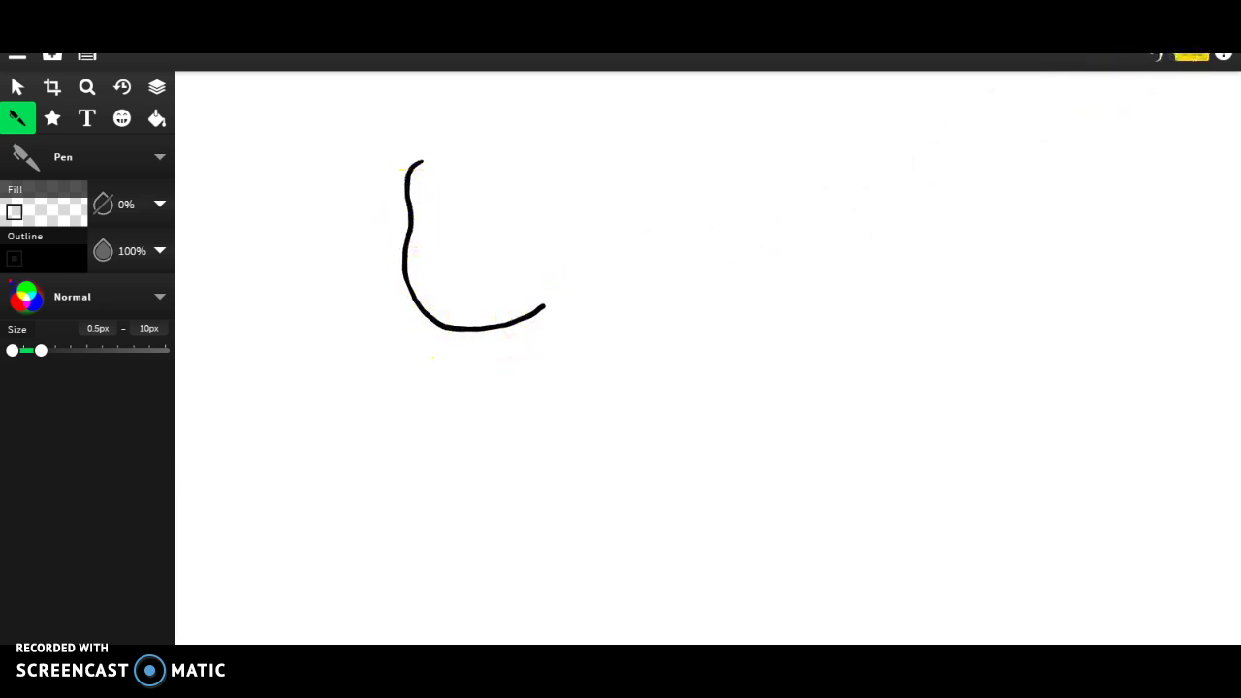
{"action": "key", "text": "ctrl+z"}
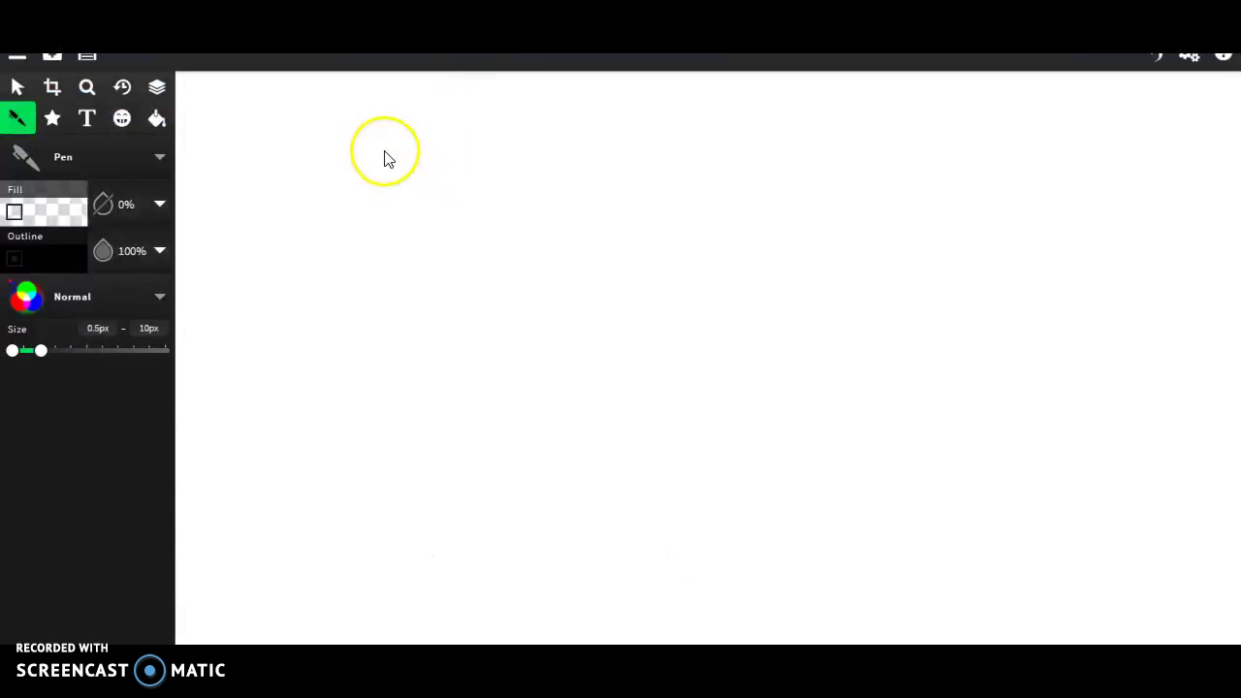
{"action": "mouse_move", "coordinate": [384, 155]}
{"action": "left_mouse_down"}
{"action": "mouse_move", "coordinate": [383, 235]}
{"action": "mouse_move", "coordinate": [415, 274]}
{"action": "mouse_move", "coordinate": [386, 252]}
{"action": "mouse_move", "coordinate": [393, 297]}
{"action": "mouse_move", "coordinate": [431, 320]}
{"action": "mouse_move", "coordinate": [509, 302]}
{"action": "left_mouse_up"}
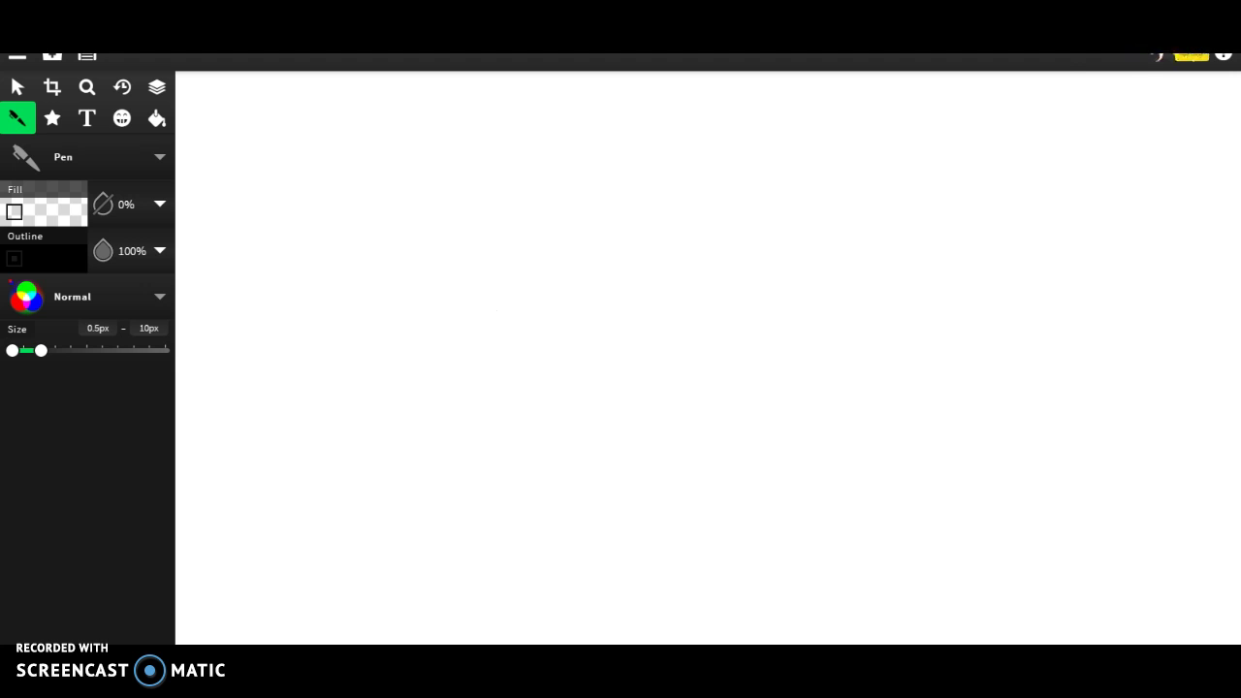
Step: Draw a rounded head outline with a centre-parted fringe and long wavy locks of hair hanging on both sides
{"action": "mouse_move", "coordinate": [440, 179]}
{"action": "left_mouse_down"}
{"action": "mouse_move", "coordinate": [461, 261]}
{"action": "mouse_move", "coordinate": [515, 276]}
{"action": "mouse_move", "coordinate": [568, 272]}
{"action": "mouse_move", "coordinate": [597, 195]}
{"action": "left_mouse_up"}
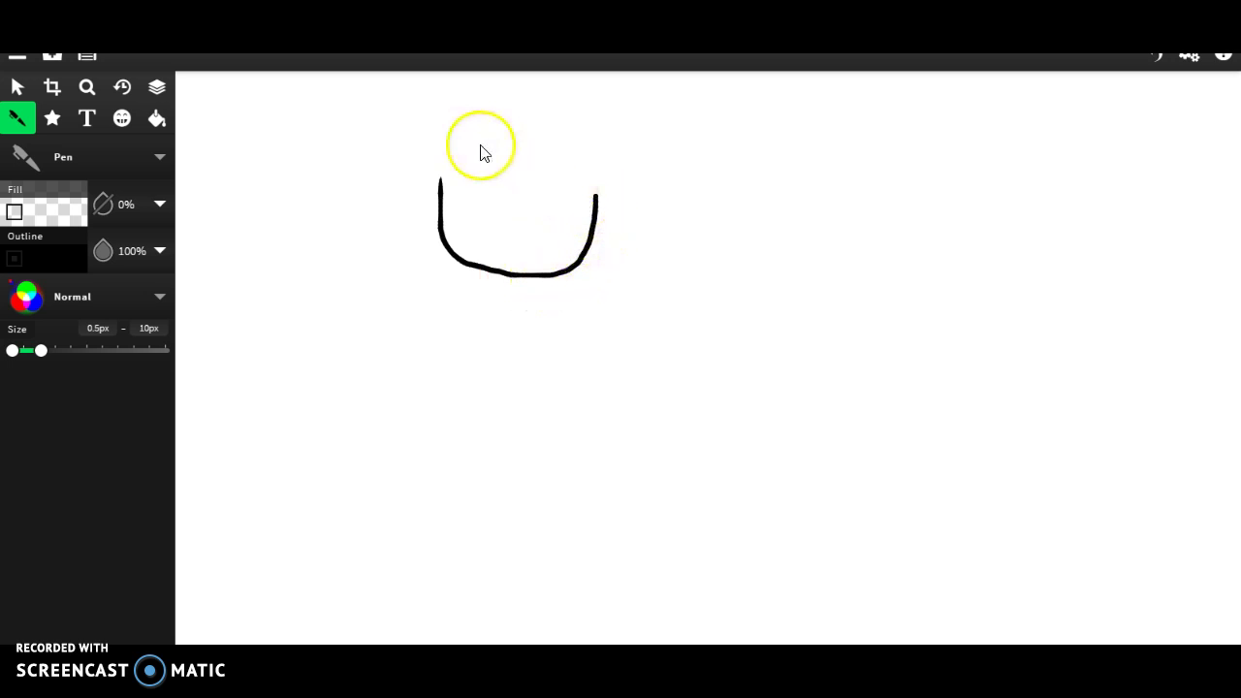
{"action": "mouse_move", "coordinate": [521, 170]}
{"action": "left_mouse_down"}
{"action": "mouse_move", "coordinate": [480, 204]}
{"action": "mouse_move", "coordinate": [468, 288]}
{"action": "mouse_move", "coordinate": [439, 239]}
{"action": "left_mouse_up"}
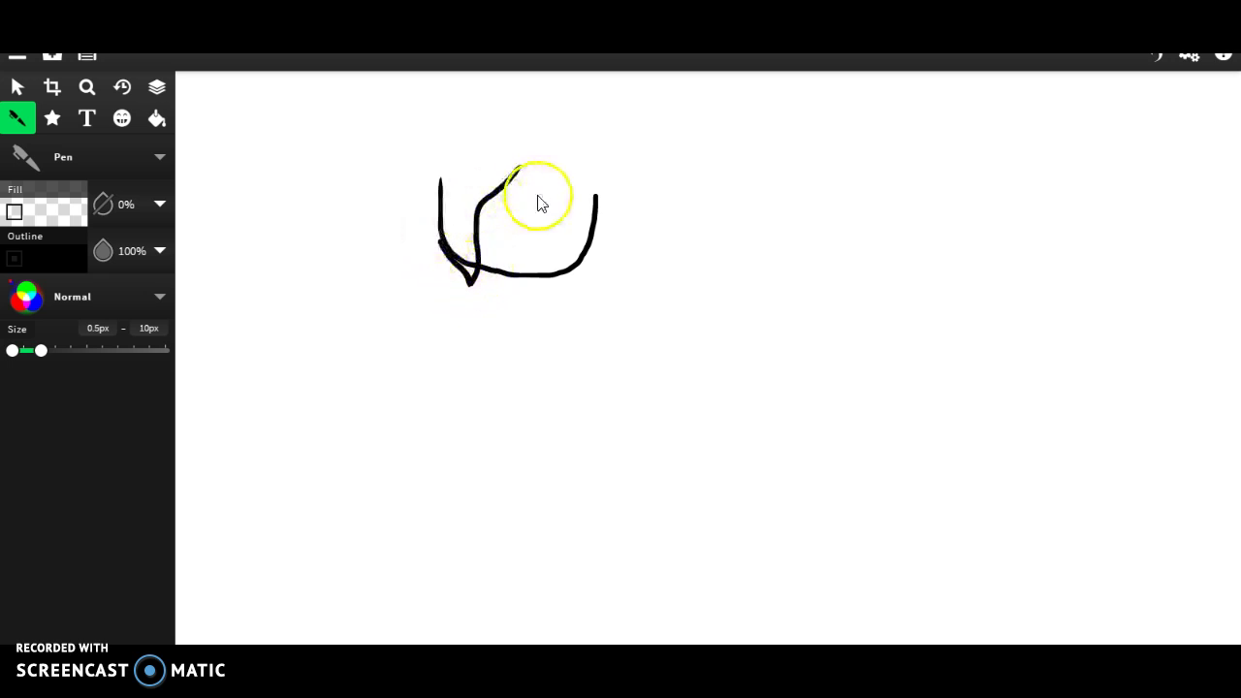
{"action": "mouse_move", "coordinate": [525, 173]}
{"action": "left_mouse_down"}
{"action": "mouse_move", "coordinate": [576, 227]}
{"action": "mouse_move", "coordinate": [571, 305]}
{"action": "mouse_move", "coordinate": [593, 255]}
{"action": "mouse_move", "coordinate": [595, 205]}
{"action": "left_mouse_up"}
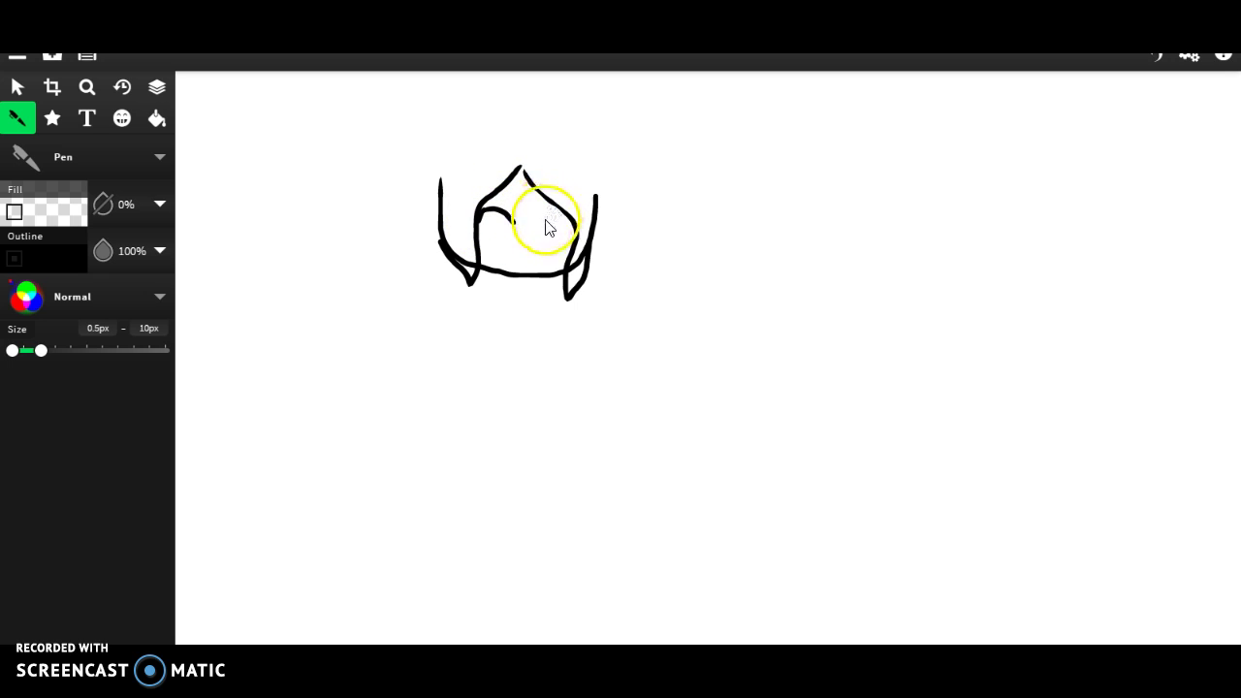
{"action": "left_click_drag", "start_coordinate": [551, 221], "coordinate": [593, 215]}
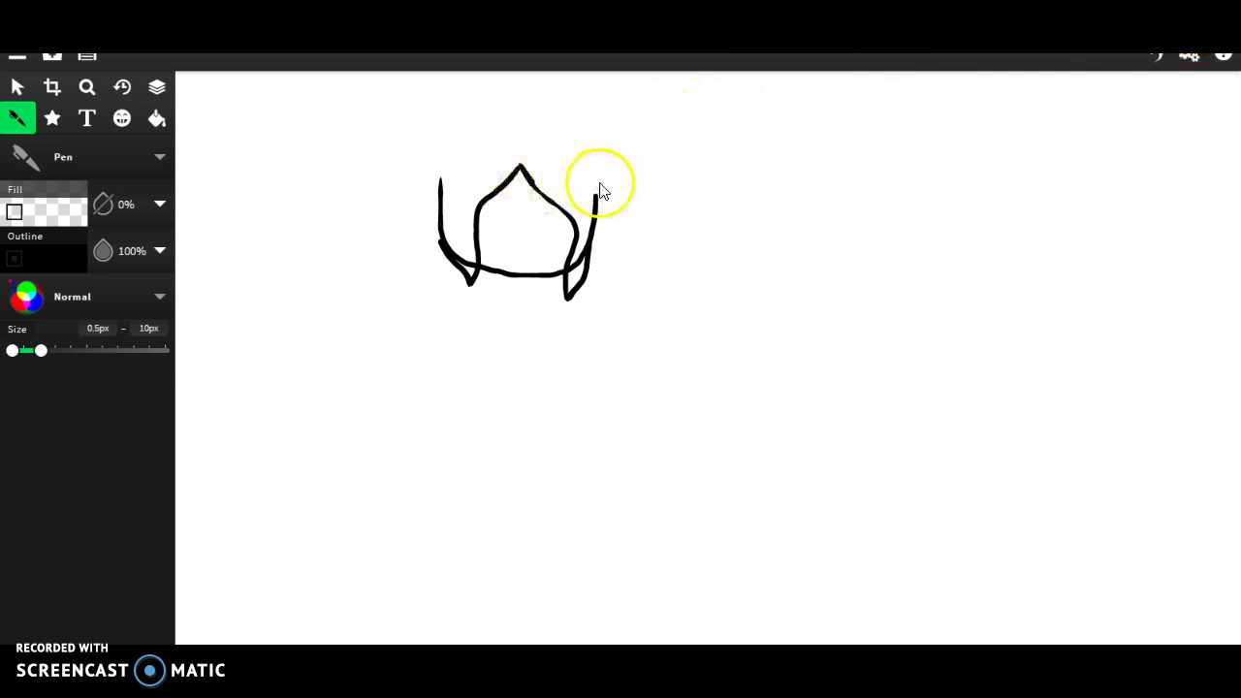
{"action": "mouse_move", "coordinate": [599, 202]}
{"action": "left_mouse_down"}
{"action": "mouse_move", "coordinate": [572, 152]}
{"action": "mouse_move", "coordinate": [505, 150]}
{"action": "mouse_move", "coordinate": [451, 181]}
{"action": "mouse_move", "coordinate": [441, 240]}
{"action": "left_mouse_up"}
{"action": "mouse_move", "coordinate": [546, 207]}
{"action": "left_mouse_down"}
{"action": "mouse_move", "coordinate": [613, 279]}
{"action": "mouse_move", "coordinate": [578, 463]}
{"action": "mouse_move", "coordinate": [555, 424]}
{"action": "mouse_move", "coordinate": [541, 345]}
{"action": "mouse_move", "coordinate": [552, 275]}
{"action": "mouse_move", "coordinate": [574, 271]}
{"action": "mouse_move", "coordinate": [491, 264]}
{"action": "mouse_move", "coordinate": [437, 374]}
{"action": "mouse_move", "coordinate": [443, 259]}
{"action": "left_mouse_up"}
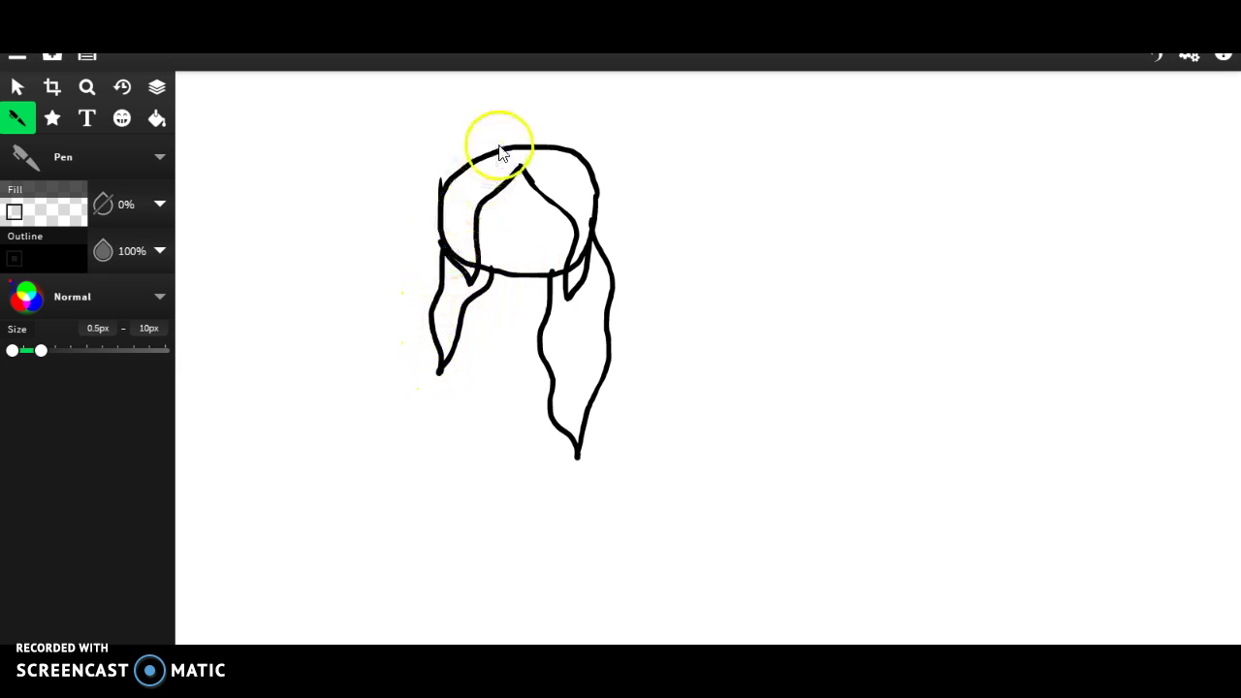
{"action": "mouse_move", "coordinate": [588, 155]}
{"action": "left_mouse_down"}
{"action": "mouse_move", "coordinate": [593, 194]}
{"action": "mouse_move", "coordinate": [640, 204]}
{"action": "mouse_move", "coordinate": [594, 234]}
{"action": "left_mouse_up"}
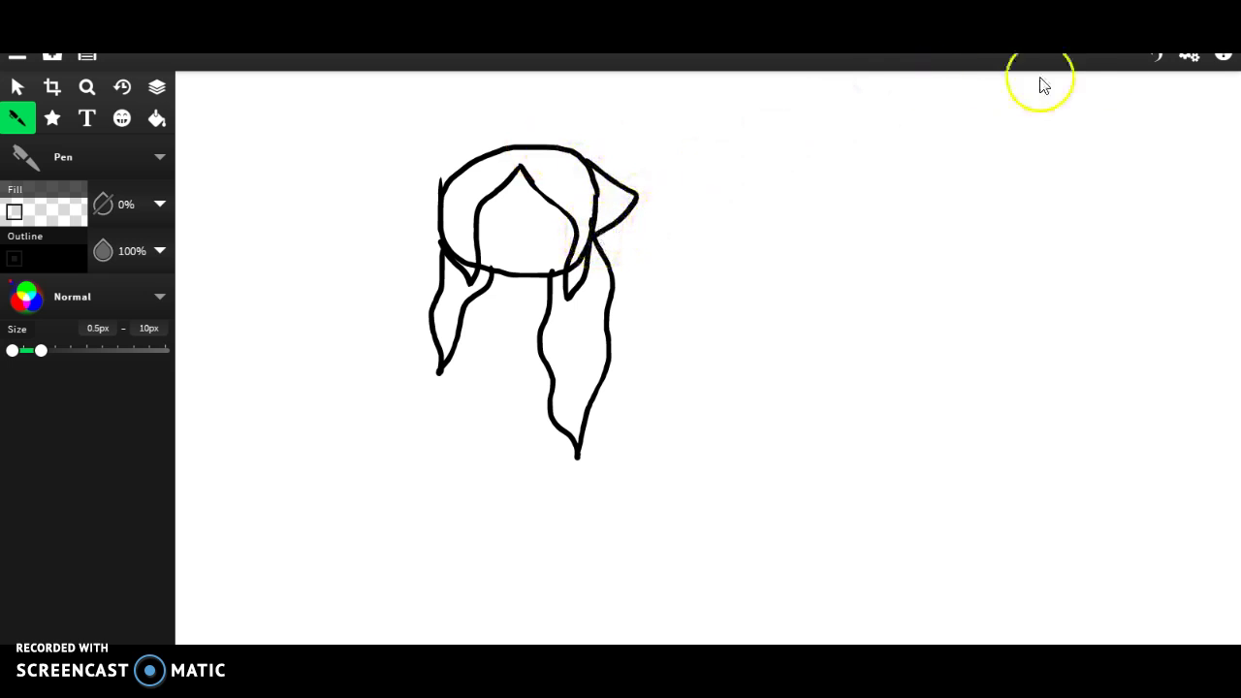
{"action": "key", "text": "ctrl+z"}
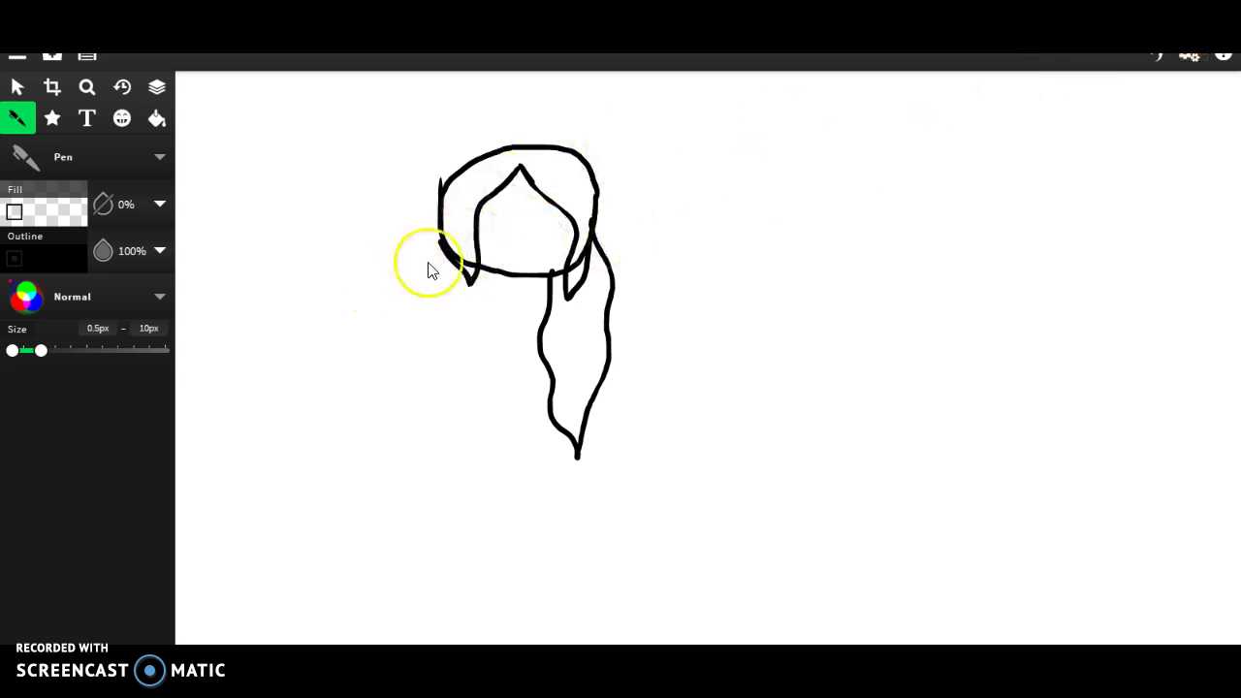
{"action": "mouse_move", "coordinate": [446, 254]}
{"action": "left_mouse_down"}
{"action": "mouse_move", "coordinate": [412, 419]}
{"action": "mouse_move", "coordinate": [523, 348]}
{"action": "mouse_move", "coordinate": [523, 307]}
{"action": "mouse_move", "coordinate": [577, 255]}
{"action": "left_mouse_up"}
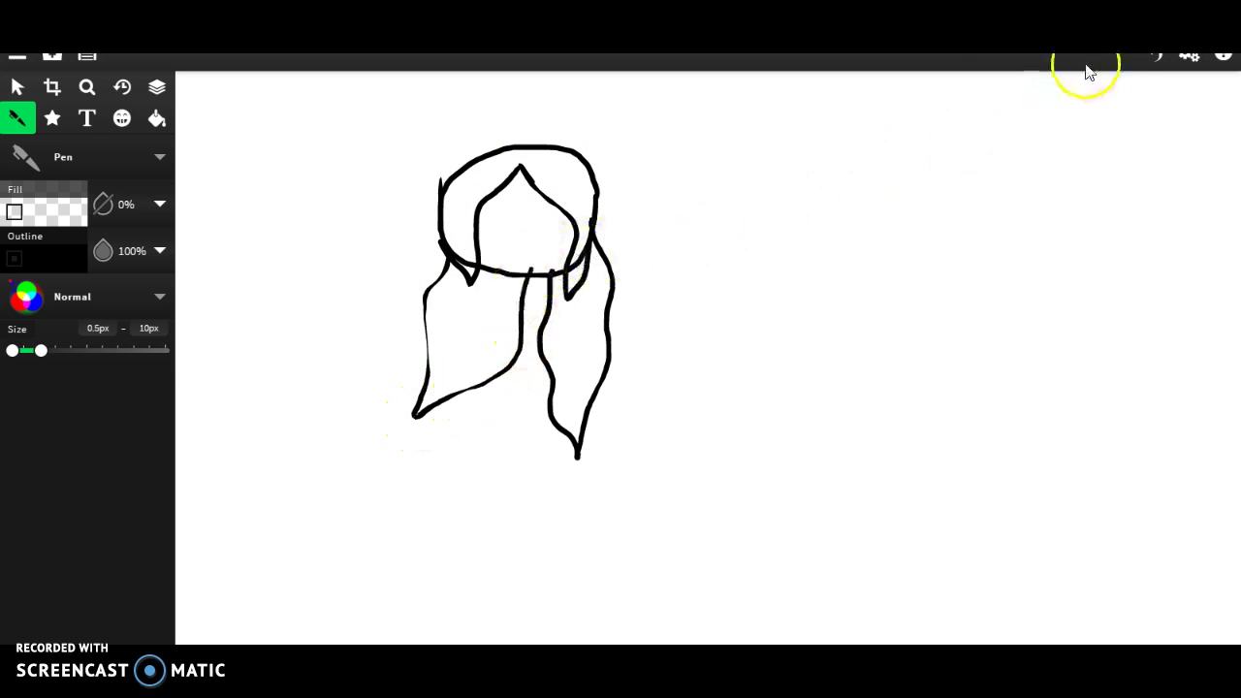
{"action": "key", "text": "ctrl+z"}
Step: Draw the short wavy lock on the head's left side and two pointed cat ears with inner-ear outlines
{"action": "mouse_move", "coordinate": [490, 286]}
{"action": "left_mouse_down"}
{"action": "mouse_move", "coordinate": [447, 375]}
{"action": "mouse_move", "coordinate": [437, 306]}
{"action": "mouse_move", "coordinate": [448, 268]}
{"action": "left_mouse_up"}
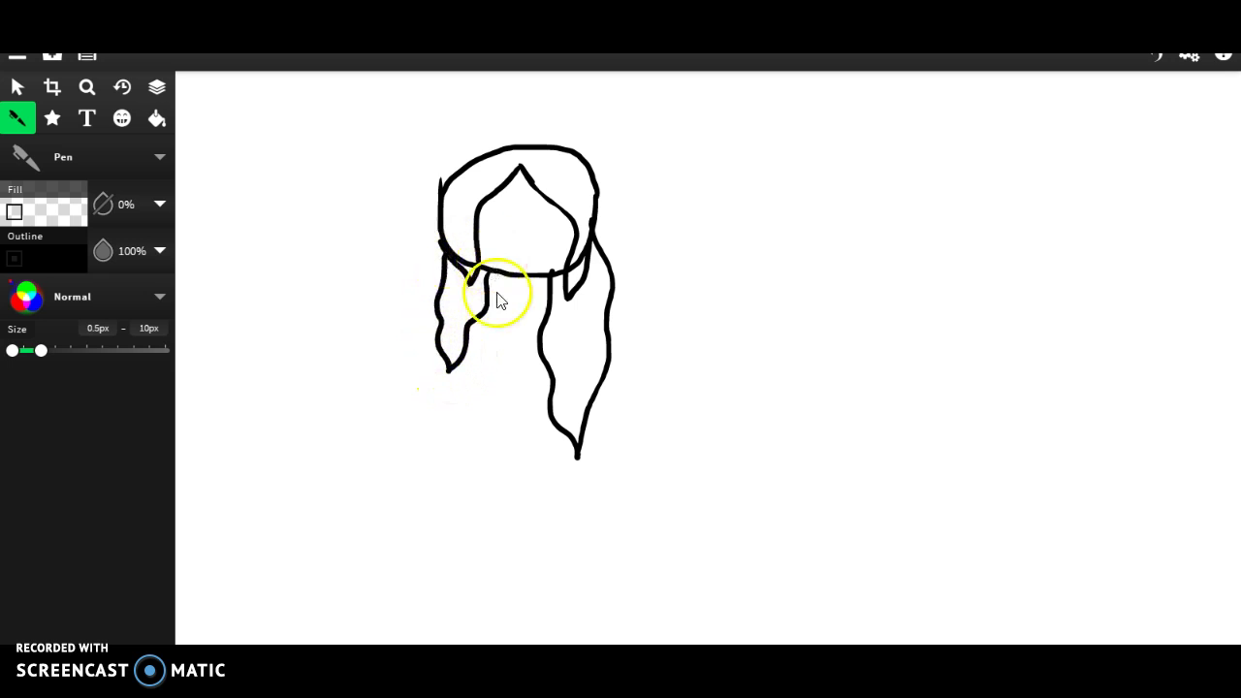
{"action": "mouse_move", "coordinate": [566, 145]}
{"action": "left_mouse_down"}
{"action": "mouse_move", "coordinate": [635, 127]}
{"action": "mouse_move", "coordinate": [596, 216]}
{"action": "left_mouse_up"}
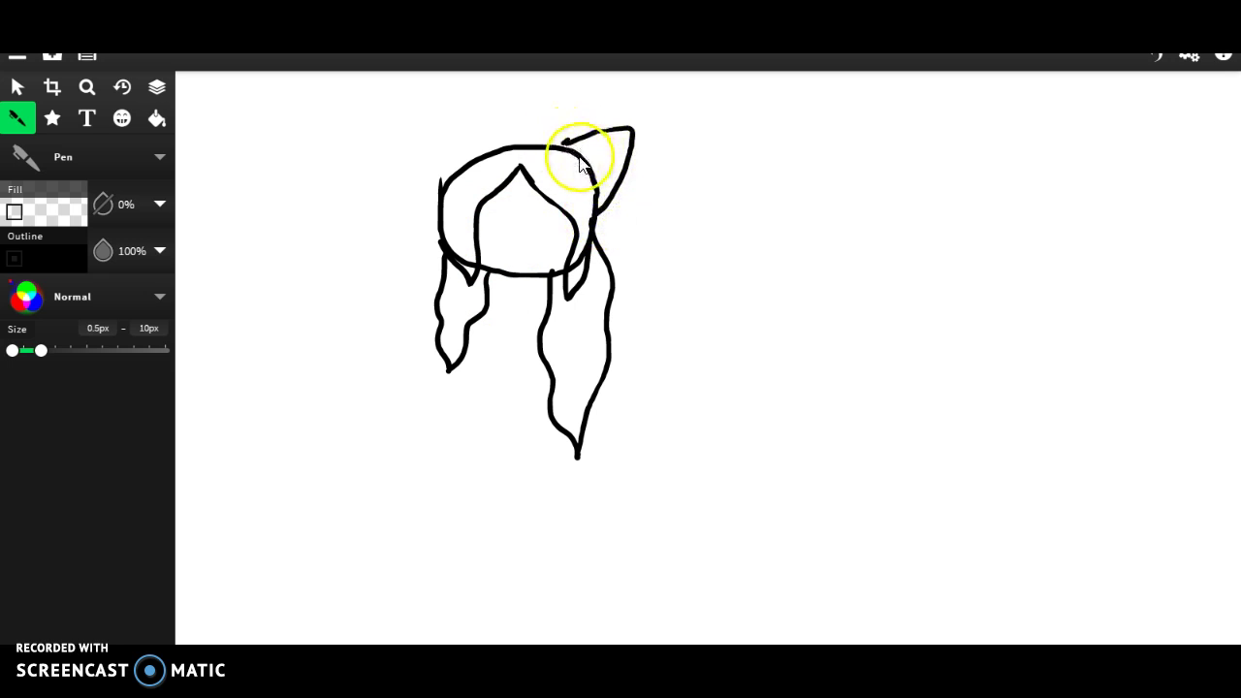
{"action": "mouse_move", "coordinate": [587, 152]}
{"action": "left_mouse_down"}
{"action": "mouse_move", "coordinate": [603, 146]}
{"action": "mouse_move", "coordinate": [610, 158]}
{"action": "mouse_move", "coordinate": [601, 194]}
{"action": "left_mouse_up"}
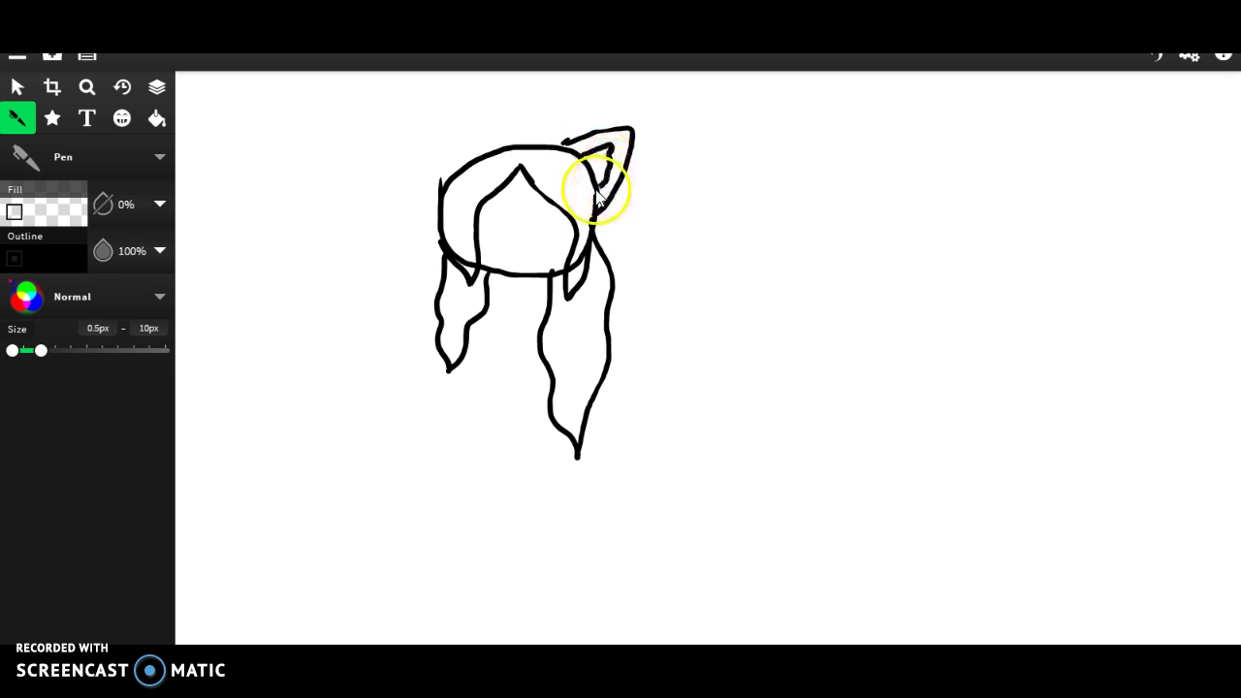
{"action": "key", "text": "ctrl+z"}
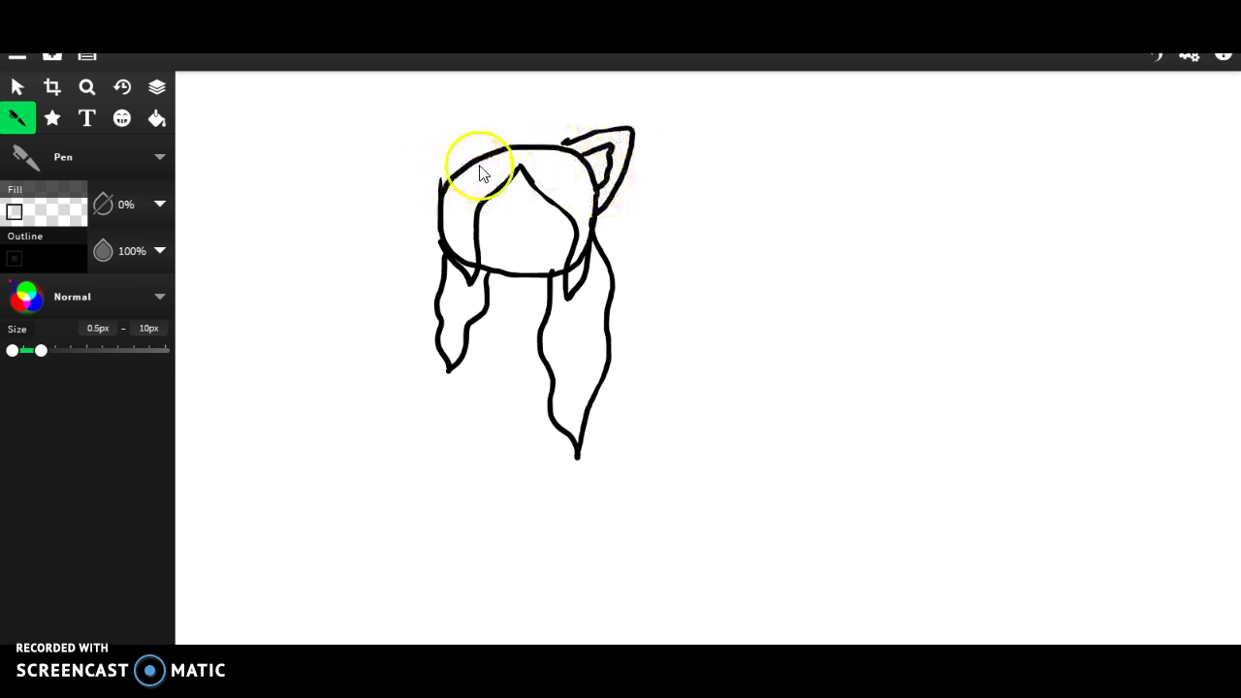
{"action": "mouse_move", "coordinate": [473, 156]}
{"action": "left_mouse_down"}
{"action": "mouse_move", "coordinate": [403, 161]}
{"action": "mouse_move", "coordinate": [399, 194]}
{"action": "mouse_move", "coordinate": [430, 258]}
{"action": "mouse_move", "coordinate": [448, 264]}
{"action": "left_mouse_up"}
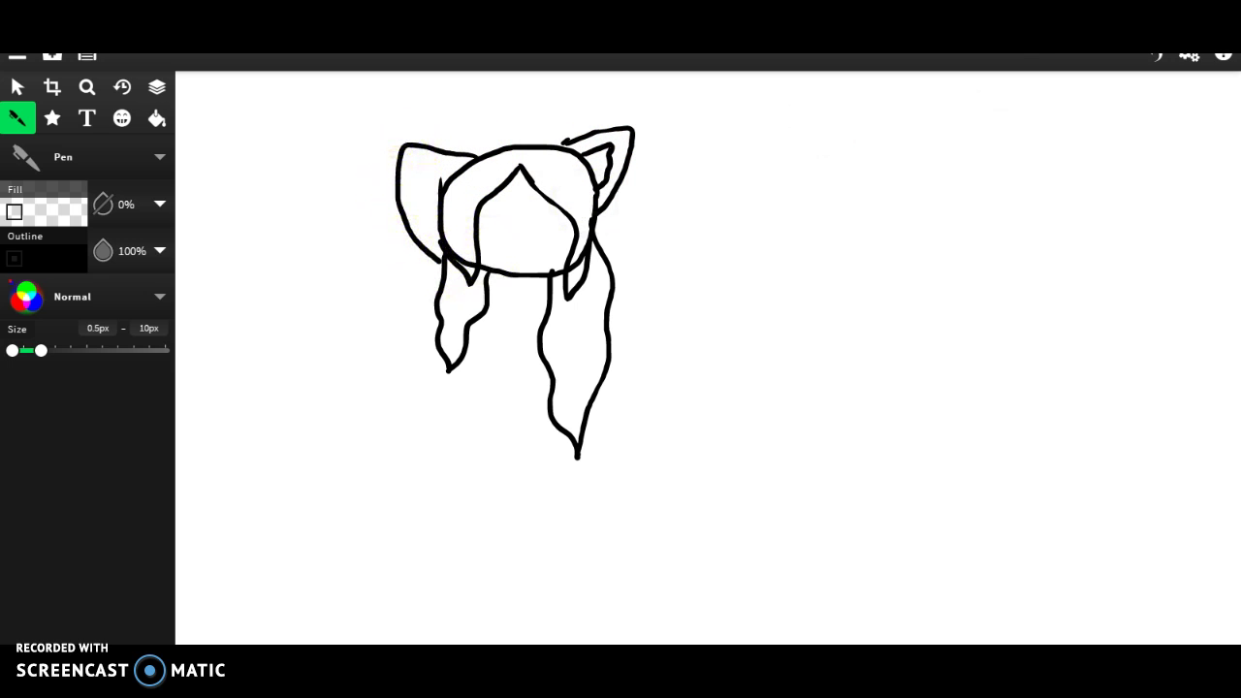
{"action": "key", "text": "ctrl+z"}
{"action": "mouse_move", "coordinate": [484, 158]}
{"action": "left_mouse_down"}
{"action": "mouse_move", "coordinate": [437, 107]}
{"action": "mouse_move", "coordinate": [431, 199]}
{"action": "mouse_move", "coordinate": [442, 225]}
{"action": "mouse_move", "coordinate": [444, 133]}
{"action": "mouse_move", "coordinate": [463, 163]}
{"action": "left_mouse_up"}
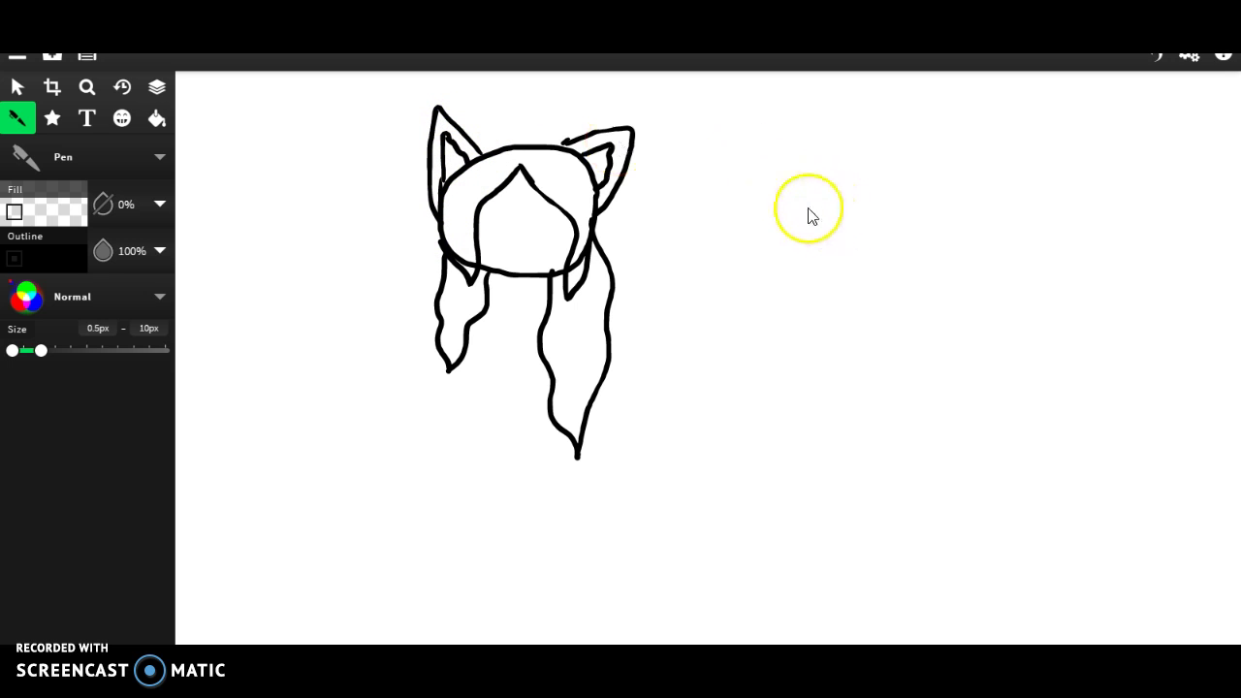
Step: Draw the neck and a slim torso below the head, with a bow at the collar and button dots down the front
{"action": "left_click_drag", "start_coordinate": [482, 211], "coordinate": [477, 225]}
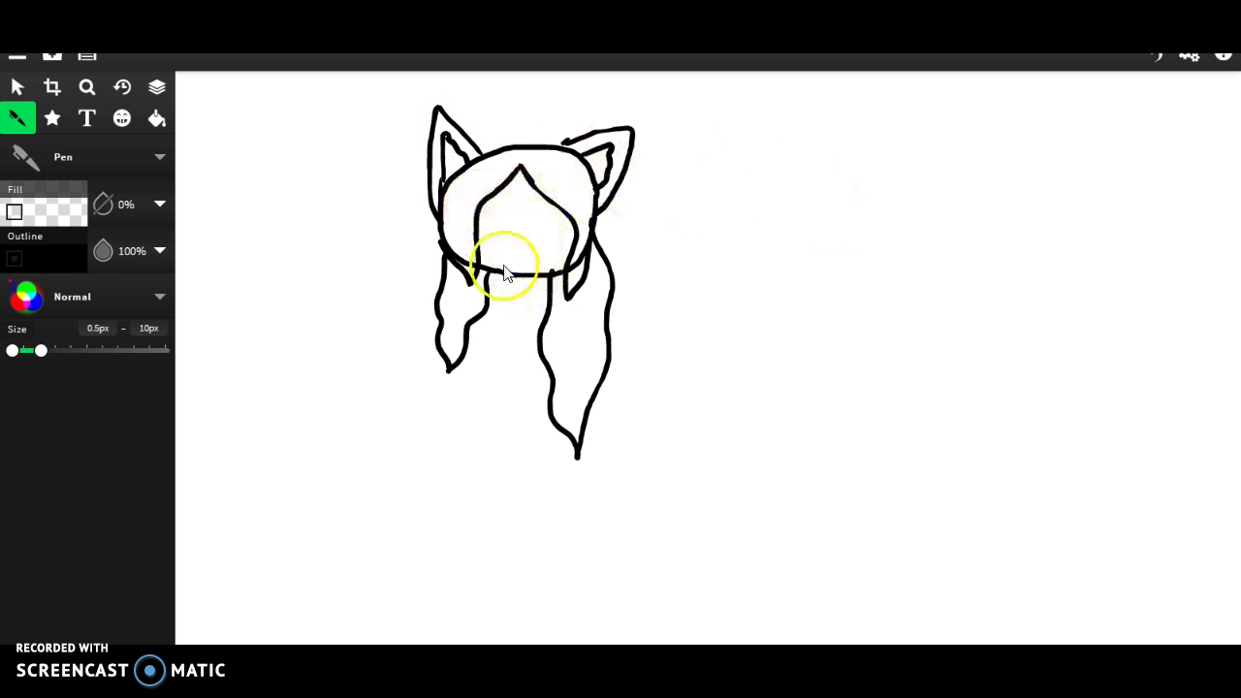
{"action": "mouse_move", "coordinate": [502, 279]}
{"action": "left_mouse_down"}
{"action": "mouse_move", "coordinate": [502, 305]}
{"action": "mouse_move", "coordinate": [515, 311]}
{"action": "mouse_move", "coordinate": [530, 308]}
{"action": "mouse_move", "coordinate": [543, 276]}
{"action": "mouse_move", "coordinate": [485, 300]}
{"action": "mouse_move", "coordinate": [490, 350]}
{"action": "left_mouse_up"}
{"action": "mouse_move", "coordinate": [529, 313]}
{"action": "left_mouse_down"}
{"action": "mouse_move", "coordinate": [512, 369]}
{"action": "mouse_move", "coordinate": [523, 349]}
{"action": "mouse_move", "coordinate": [512, 381]}
{"action": "mouse_move", "coordinate": [522, 473]}
{"action": "mouse_move", "coordinate": [503, 468]}
{"action": "mouse_move", "coordinate": [496, 437]}
{"action": "mouse_move", "coordinate": [504, 347]}
{"action": "left_mouse_up"}
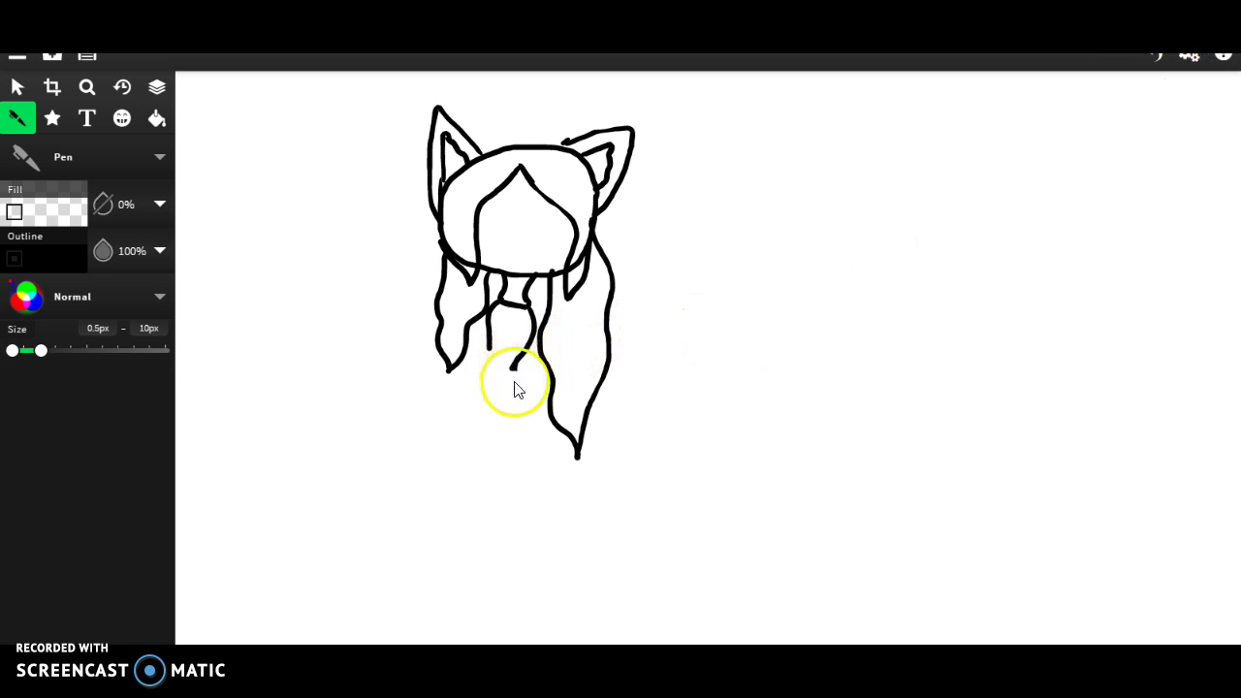
{"action": "left_click_drag", "start_coordinate": [514, 427], "coordinate": [478, 420]}
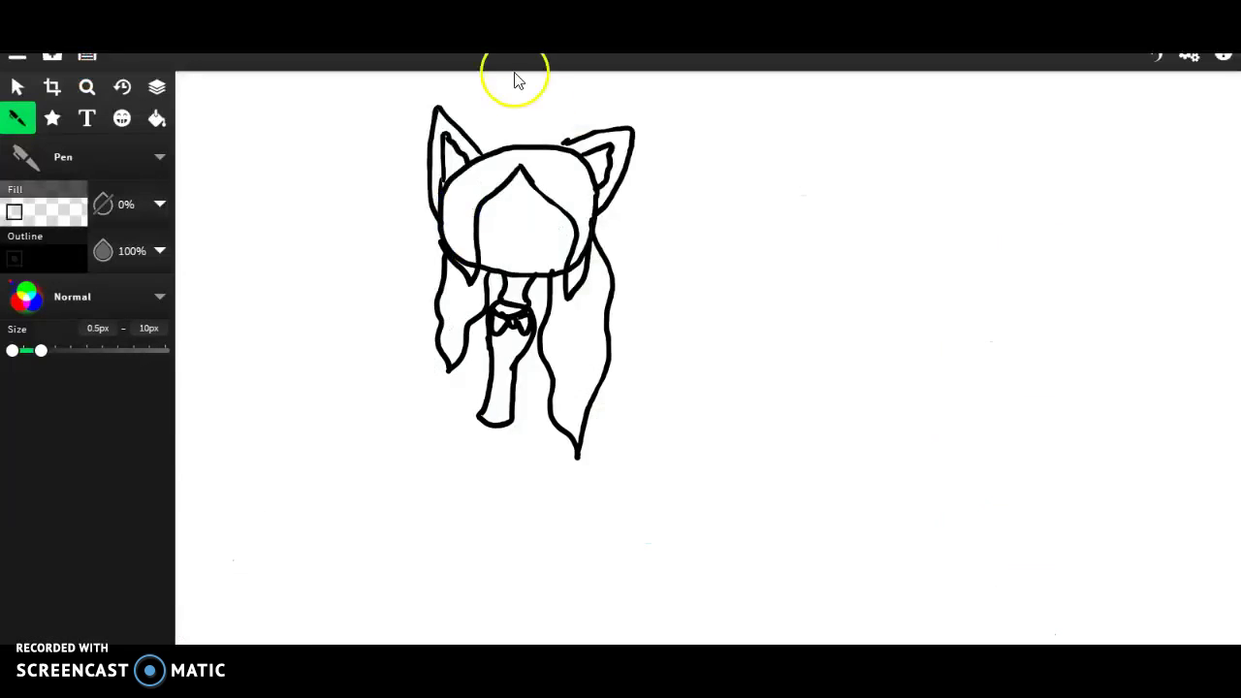
{"action": "left_click_drag", "start_coordinate": [488, 316], "coordinate": [494, 397]}
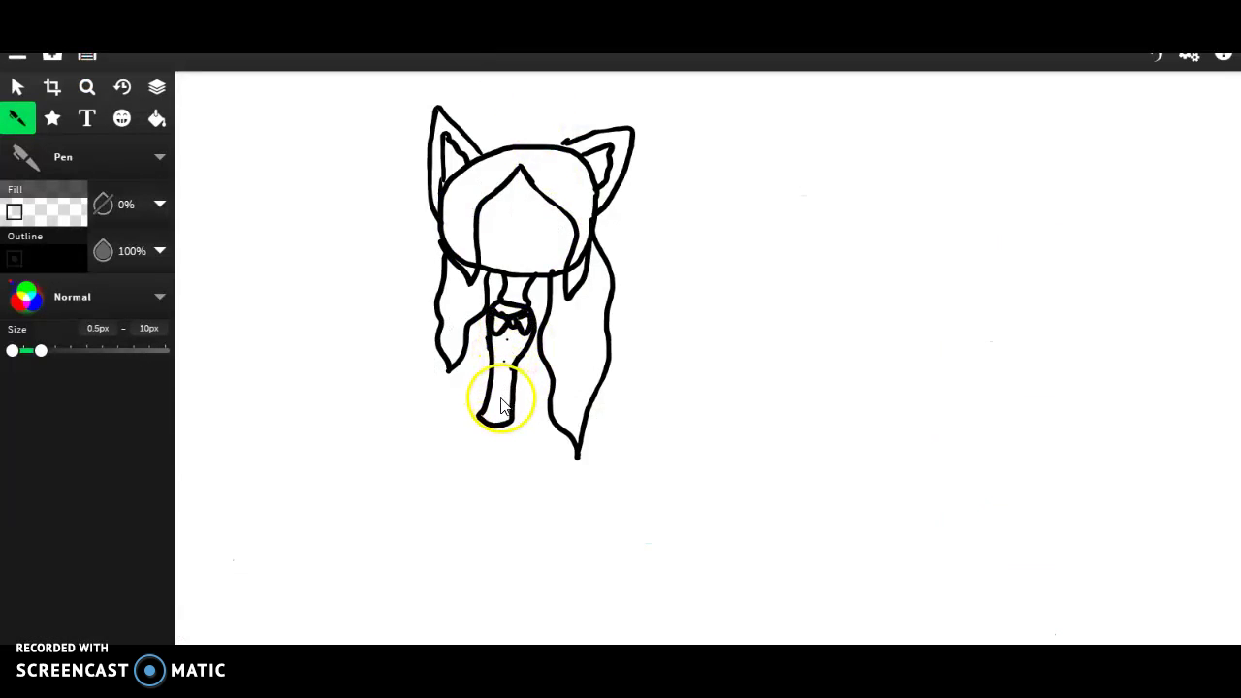
{"action": "key", "text": "ctrl+z"}
Step: Draw a short pleated skirt below the torso's waistline
{"action": "mouse_move", "coordinate": [514, 319]}
{"action": "left_mouse_down"}
{"action": "mouse_move", "coordinate": [493, 416]}
{"action": "mouse_move", "coordinate": [462, 458]}
{"action": "mouse_move", "coordinate": [460, 480]}
{"action": "mouse_move", "coordinate": [479, 487]}
{"action": "left_mouse_up"}
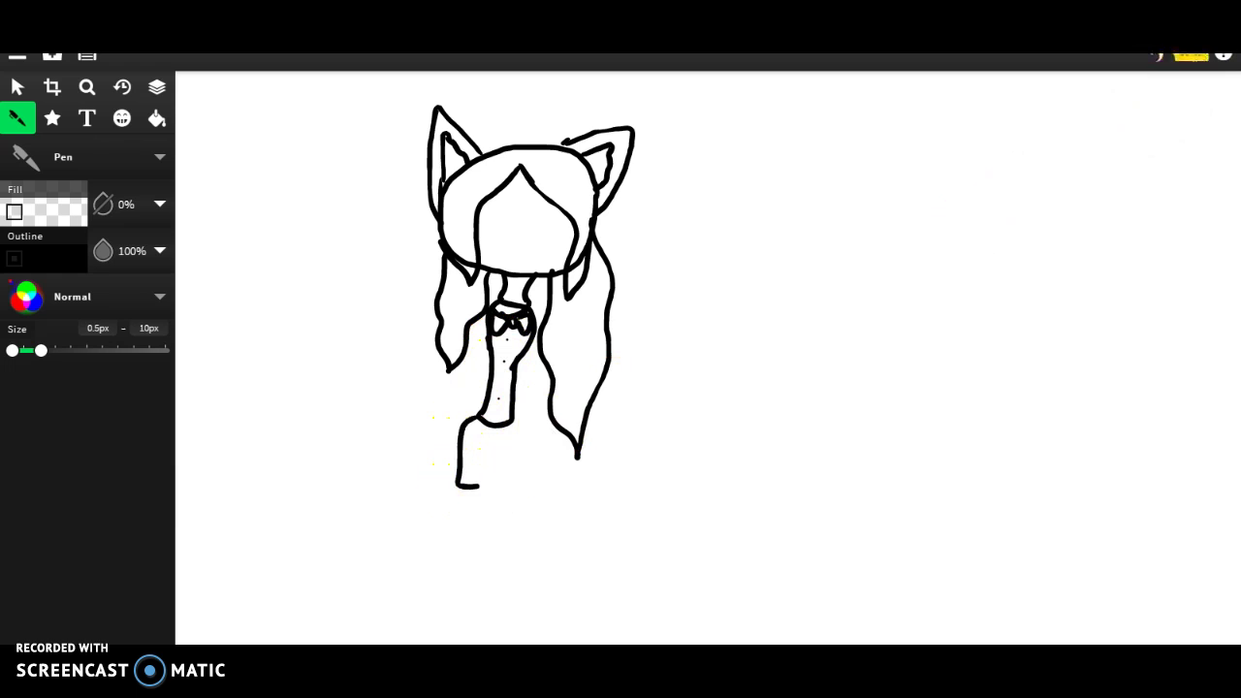
{"action": "key", "text": "ctrl+z"}
{"action": "mouse_move", "coordinate": [513, 424]}
{"action": "left_mouse_down"}
{"action": "mouse_move", "coordinate": [503, 493]}
{"action": "mouse_move", "coordinate": [489, 491]}
{"action": "mouse_move", "coordinate": [492, 461]}
{"action": "mouse_move", "coordinate": [487, 501]}
{"action": "mouse_move", "coordinate": [477, 460]}
{"action": "mouse_move", "coordinate": [476, 492]}
{"action": "left_mouse_up"}
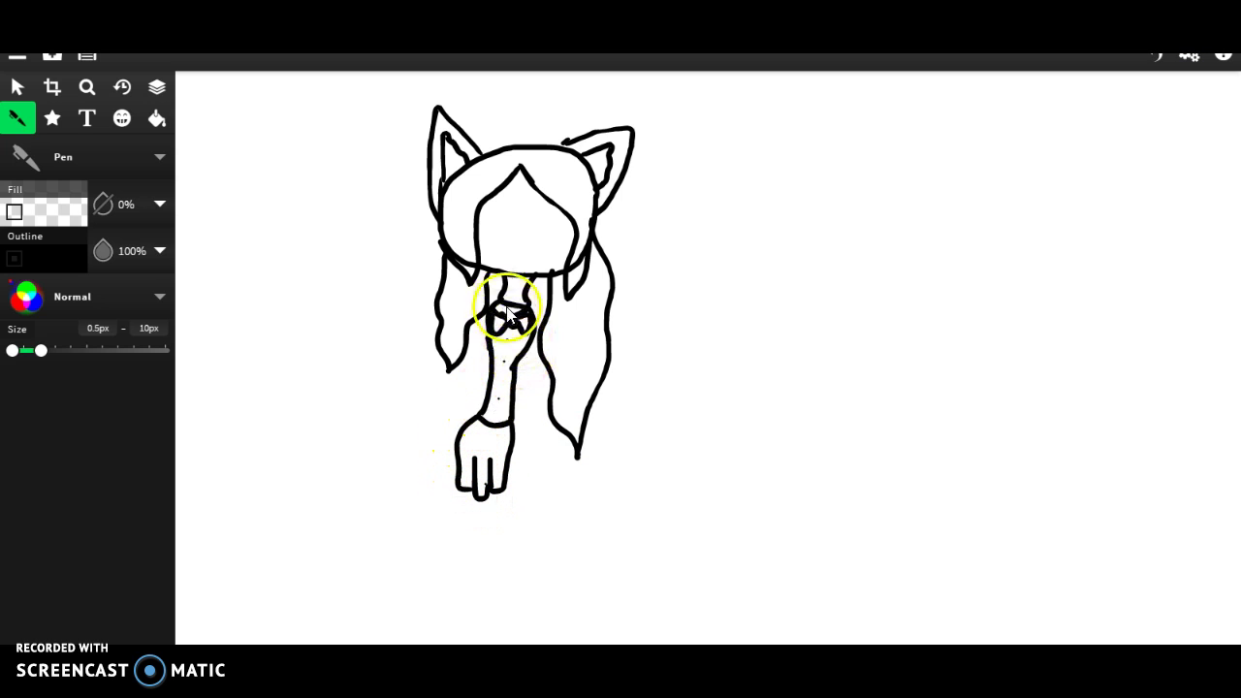
Step: Draw both arms with banded cuffs and hands, plus one bent and one straight leg with filled black feet
{"action": "mouse_move", "coordinate": [454, 367]}
{"action": "left_mouse_down"}
{"action": "mouse_move", "coordinate": [429, 412]}
{"action": "mouse_move", "coordinate": [450, 427]}
{"action": "mouse_move", "coordinate": [497, 373]}
{"action": "left_mouse_up"}
{"action": "mouse_move", "coordinate": [449, 418]}
{"action": "left_mouse_down"}
{"action": "mouse_move", "coordinate": [465, 384]}
{"action": "mouse_move", "coordinate": [462, 440]}
{"action": "mouse_move", "coordinate": [431, 437]}
{"action": "mouse_move", "coordinate": [436, 419]}
{"action": "mouse_move", "coordinate": [418, 444]}
{"action": "mouse_move", "coordinate": [427, 453]}
{"action": "mouse_move", "coordinate": [449, 417]}
{"action": "left_mouse_up"}
{"action": "mouse_move", "coordinate": [514, 315]}
{"action": "left_mouse_down"}
{"action": "mouse_move", "coordinate": [535, 333]}
{"action": "mouse_move", "coordinate": [521, 313]}
{"action": "mouse_move", "coordinate": [534, 422]}
{"action": "mouse_move", "coordinate": [566, 476]}
{"action": "mouse_move", "coordinate": [535, 463]}
{"action": "mouse_move", "coordinate": [513, 402]}
{"action": "mouse_move", "coordinate": [547, 464]}
{"action": "mouse_move", "coordinate": [524, 448]}
{"action": "mouse_move", "coordinate": [546, 443]}
{"action": "mouse_move", "coordinate": [546, 488]}
{"action": "mouse_move", "coordinate": [560, 485]}
{"action": "mouse_move", "coordinate": [546, 479]}
{"action": "left_mouse_up"}
{"action": "mouse_move", "coordinate": [475, 458]}
{"action": "left_mouse_down"}
{"action": "mouse_move", "coordinate": [483, 506]}
{"action": "mouse_move", "coordinate": [474, 494]}
{"action": "mouse_move", "coordinate": [452, 554]}
{"action": "mouse_move", "coordinate": [421, 464]}
{"action": "mouse_move", "coordinate": [417, 493]}
{"action": "mouse_move", "coordinate": [412, 479]}
{"action": "mouse_move", "coordinate": [436, 563]}
{"action": "mouse_move", "coordinate": [454, 573]}
{"action": "mouse_move", "coordinate": [492, 501]}
{"action": "mouse_move", "coordinate": [439, 551]}
{"action": "mouse_move", "coordinate": [424, 532]}
{"action": "mouse_move", "coordinate": [443, 515]}
{"action": "mouse_move", "coordinate": [496, 530]}
{"action": "mouse_move", "coordinate": [505, 644]}
{"action": "left_mouse_up"}
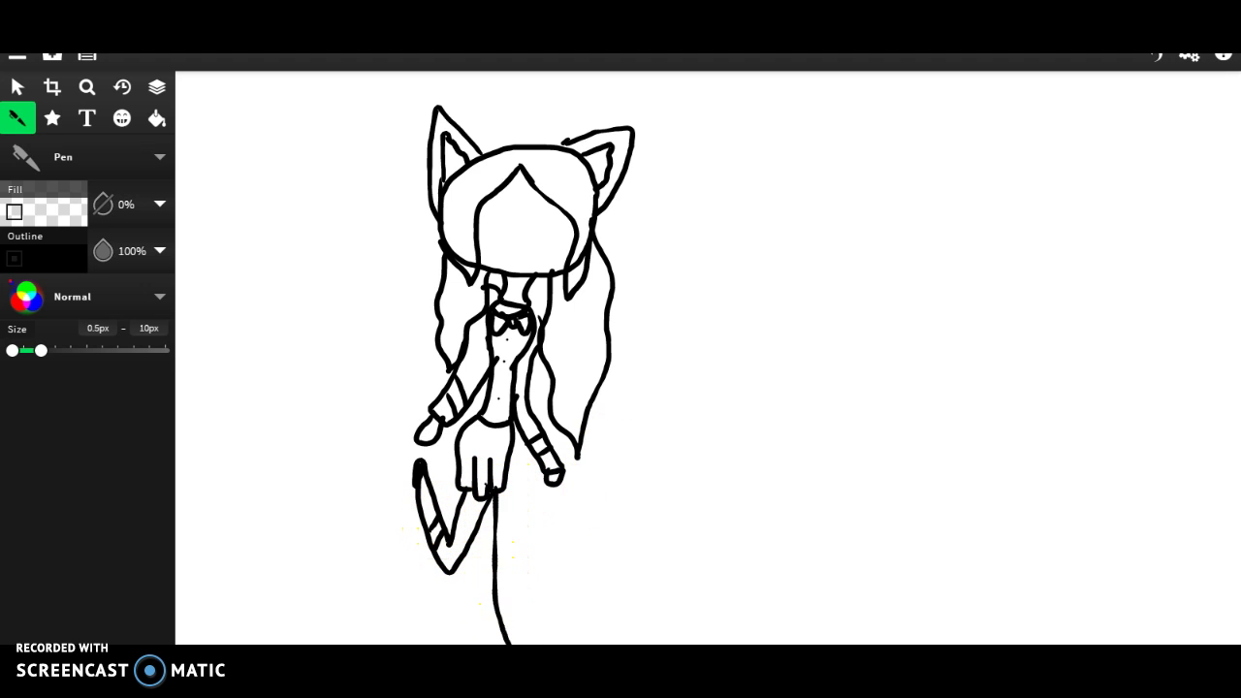
{"action": "mouse_move", "coordinate": [452, 560]}
{"action": "left_mouse_down"}
{"action": "mouse_move", "coordinate": [496, 632]}
{"action": "mouse_move", "coordinate": [466, 607]}
{"action": "mouse_move", "coordinate": [495, 610]}
{"action": "mouse_move", "coordinate": [473, 612]}
{"action": "mouse_move", "coordinate": [501, 628]}
{"action": "mouse_move", "coordinate": [490, 607]}
{"action": "mouse_move", "coordinate": [507, 635]}
{"action": "left_mouse_up"}
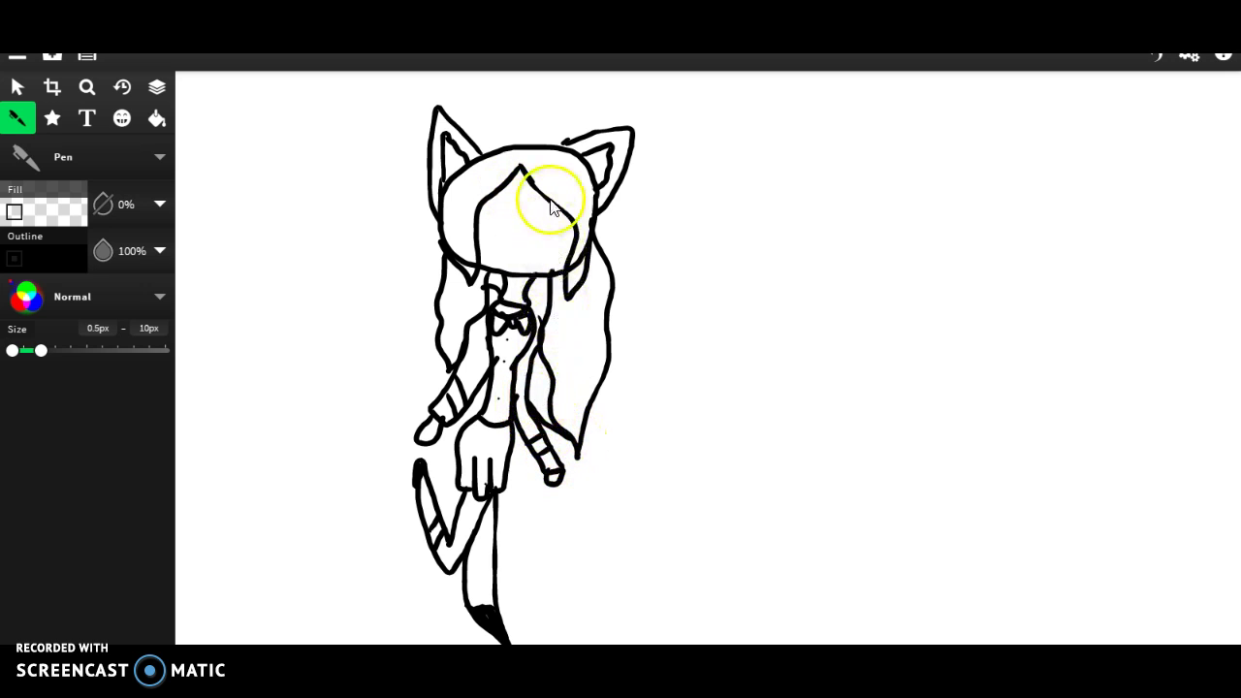
Step: Draw a large open eye with lashes, a closed winking eye and a small mouth on the face
{"action": "mouse_move", "coordinate": [527, 204]}
{"action": "left_mouse_down"}
{"action": "mouse_move", "coordinate": [546, 205]}
{"action": "mouse_move", "coordinate": [478, 212]}
{"action": "mouse_move", "coordinate": [508, 258]}
{"action": "mouse_move", "coordinate": [525, 250]}
{"action": "left_mouse_up"}
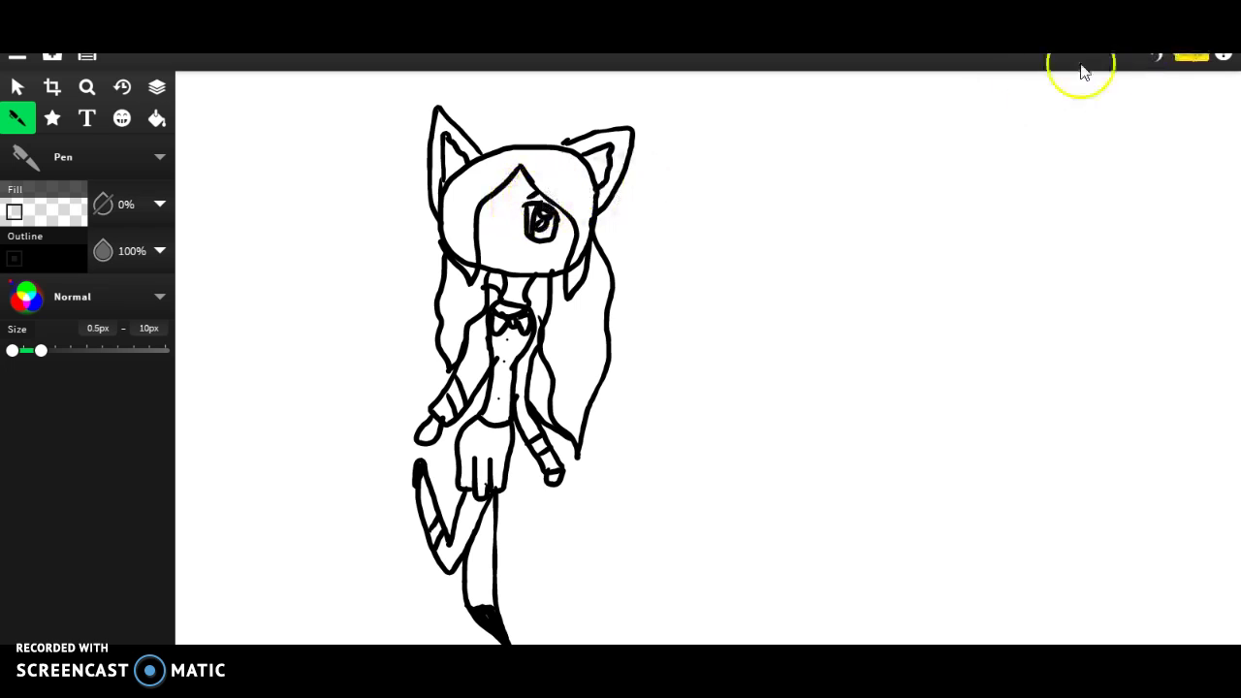
{"action": "left_click", "coordinate": [602, 206]}
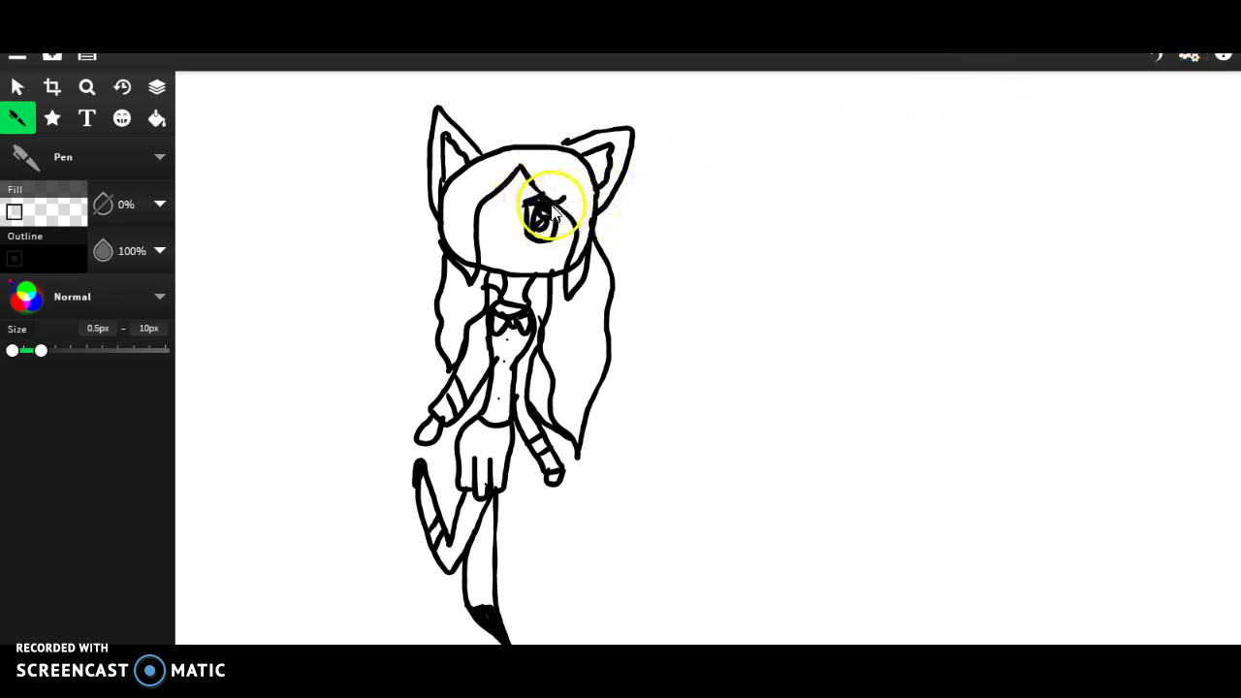
{"action": "left_click", "coordinate": [536, 270]}
{"action": "left_click", "coordinate": [499, 254]}
{"action": "left_click_drag", "start_coordinate": [512, 264], "coordinate": [527, 263]}
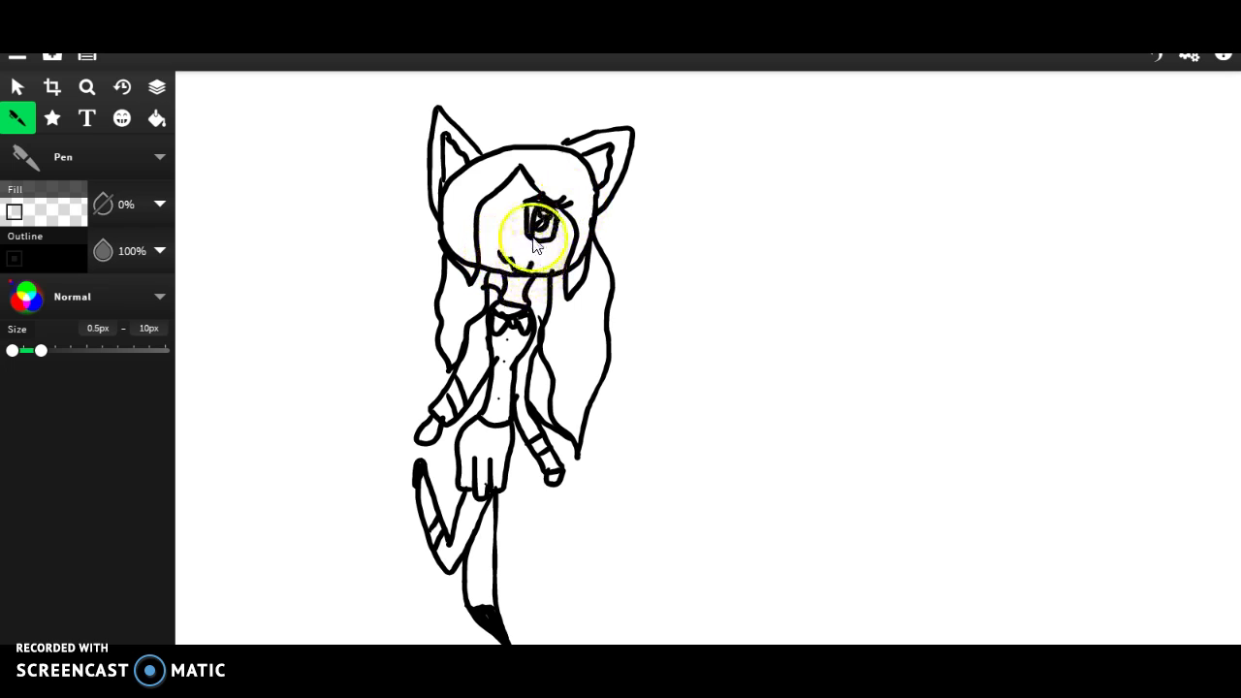
{"action": "key", "text": "ctrl+z"}
{"action": "left_click_drag", "start_coordinate": [489, 212], "coordinate": [478, 212]}
{"action": "left_click", "coordinate": [539, 221]}
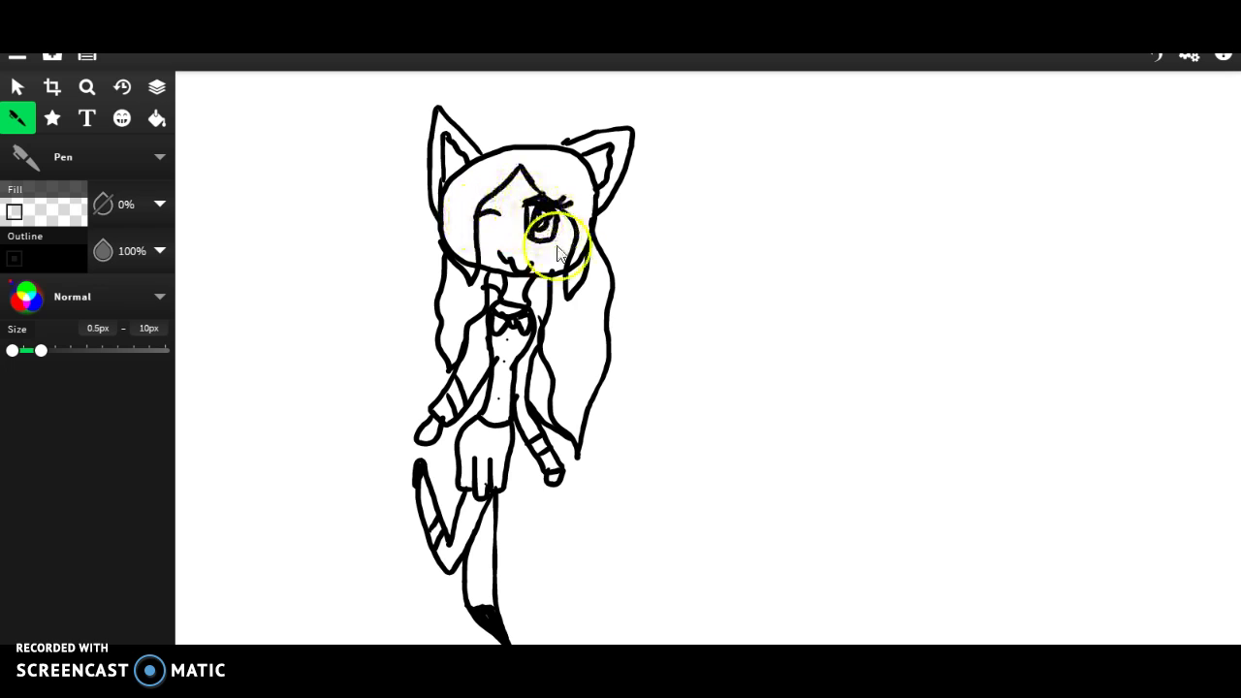
{"action": "left_click_drag", "start_coordinate": [489, 312], "coordinate": [516, 309]}
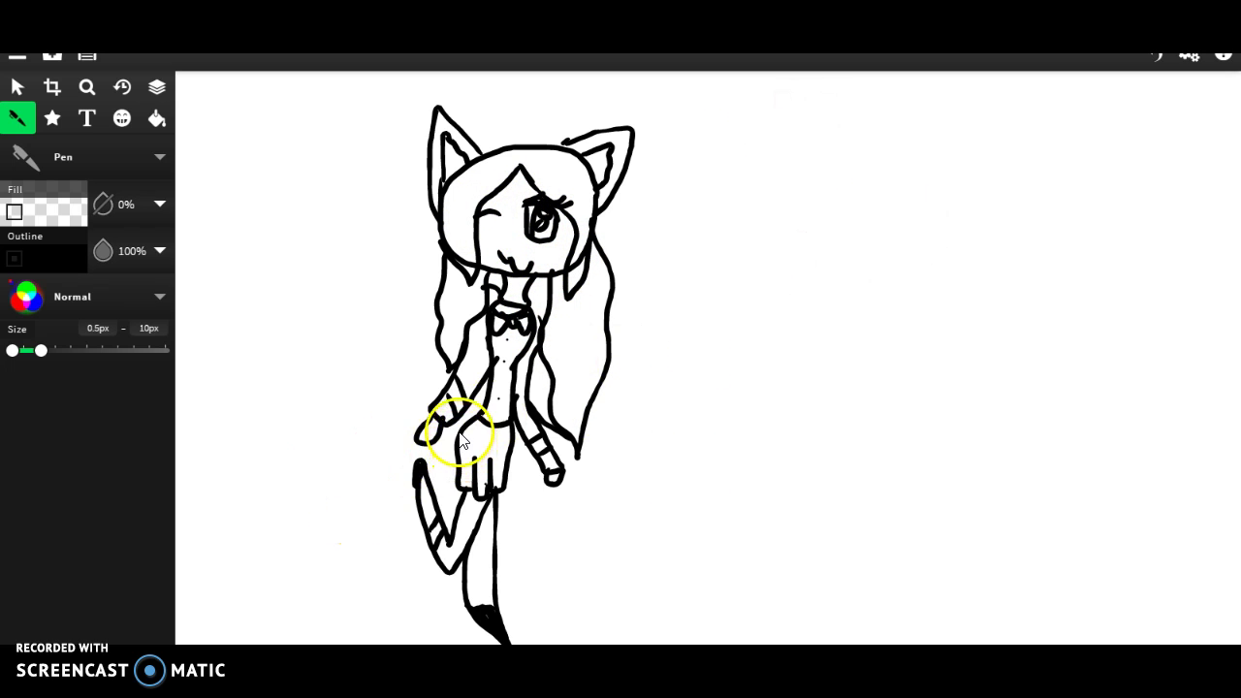
Step: Try a curved tail beside the skirt, and undo the tail together with the facial features
{"action": "mouse_move", "coordinate": [448, 446]}
{"action": "left_mouse_down"}
{"action": "mouse_move", "coordinate": [395, 449]}
{"action": "mouse_move", "coordinate": [379, 399]}
{"action": "mouse_move", "coordinate": [368, 430]}
{"action": "mouse_move", "coordinate": [398, 338]}
{"action": "mouse_move", "coordinate": [388, 326]}
{"action": "mouse_move", "coordinate": [390, 352]}
{"action": "mouse_move", "coordinate": [374, 308]}
{"action": "mouse_move", "coordinate": [344, 297]}
{"action": "mouse_move", "coordinate": [358, 304]}
{"action": "mouse_move", "coordinate": [314, 312]}
{"action": "mouse_move", "coordinate": [303, 327]}
{"action": "mouse_move", "coordinate": [324, 321]}
{"action": "mouse_move", "coordinate": [305, 327]}
{"action": "mouse_move", "coordinate": [297, 356]}
{"action": "mouse_move", "coordinate": [317, 344]}
{"action": "mouse_move", "coordinate": [314, 395]}
{"action": "mouse_move", "coordinate": [329, 371]}
{"action": "mouse_move", "coordinate": [337, 430]}
{"action": "mouse_move", "coordinate": [351, 449]}
{"action": "mouse_move", "coordinate": [358, 430]}
{"action": "mouse_move", "coordinate": [380, 476]}
{"action": "mouse_move", "coordinate": [375, 453]}
{"action": "mouse_move", "coordinate": [400, 491]}
{"action": "mouse_move", "coordinate": [435, 503]}
{"action": "mouse_move", "coordinate": [452, 487]}
{"action": "mouse_move", "coordinate": [439, 485]}
{"action": "mouse_move", "coordinate": [484, 471]}
{"action": "mouse_move", "coordinate": [518, 439]}
{"action": "mouse_move", "coordinate": [513, 476]}
{"action": "left_mouse_up"}
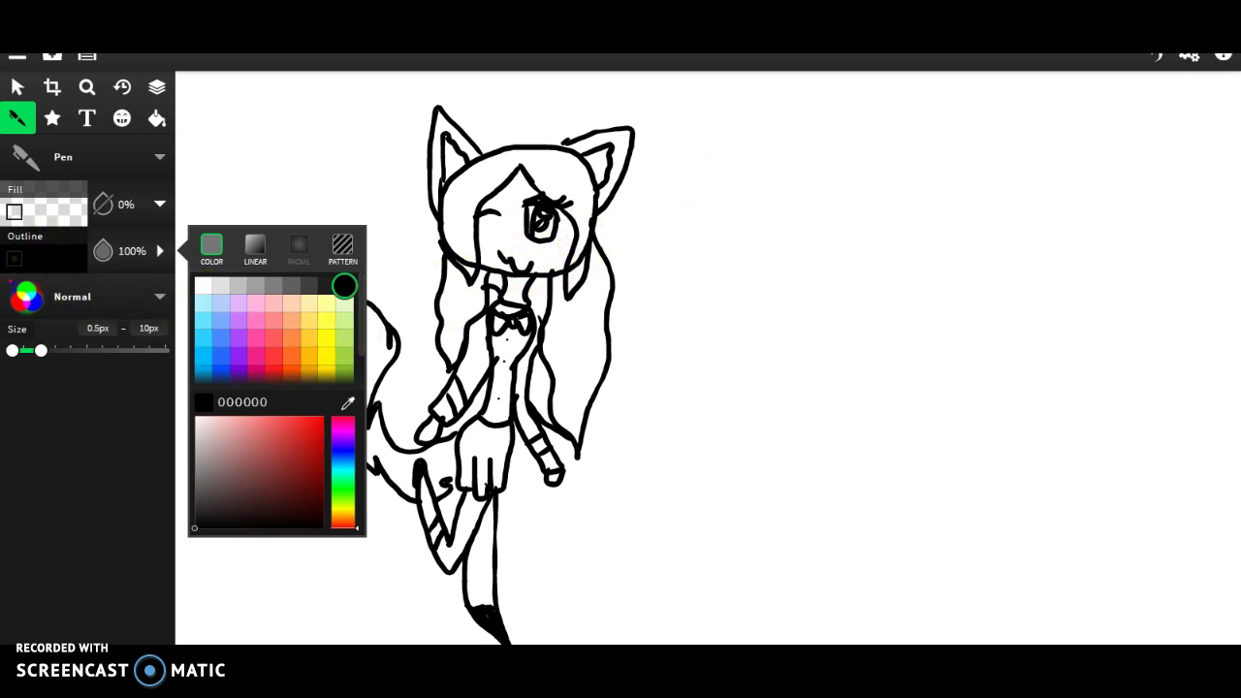
{"action": "key", "text": "ctrl+z"}
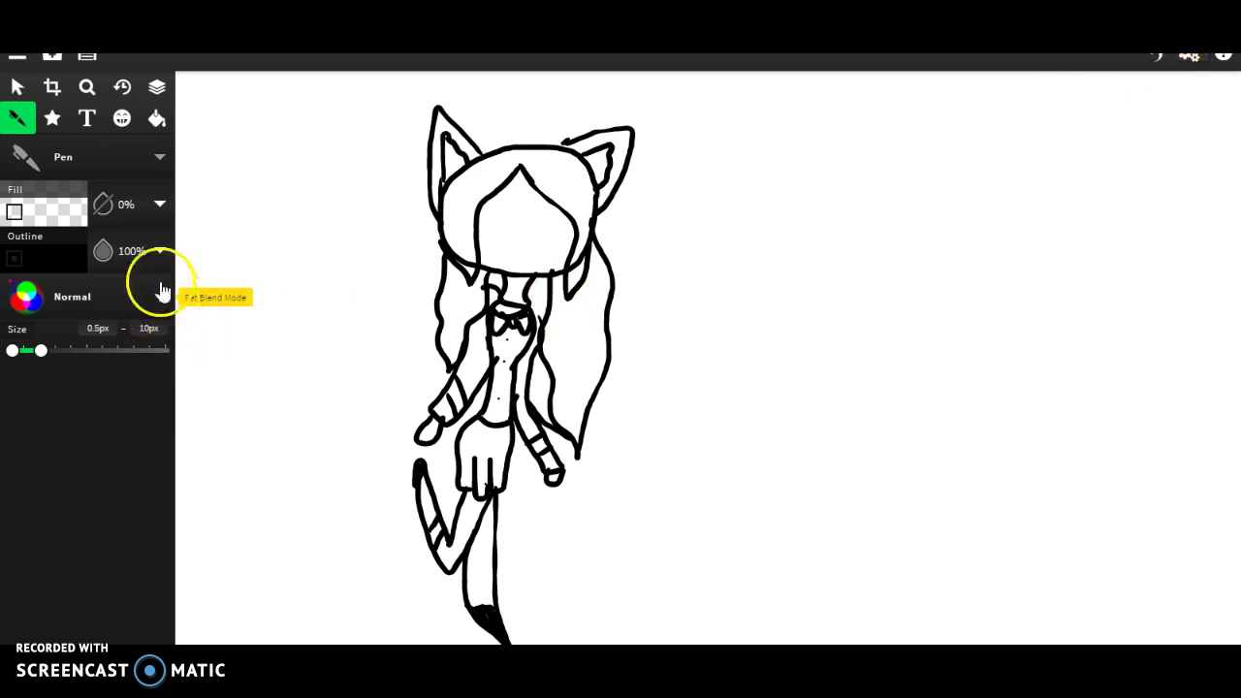
Step: Paint the face, neck and one hand in skin tone ffd1b4, raising the pen's maximum size to 23 px
{"action": "left_click", "coordinate": [53, 264]}
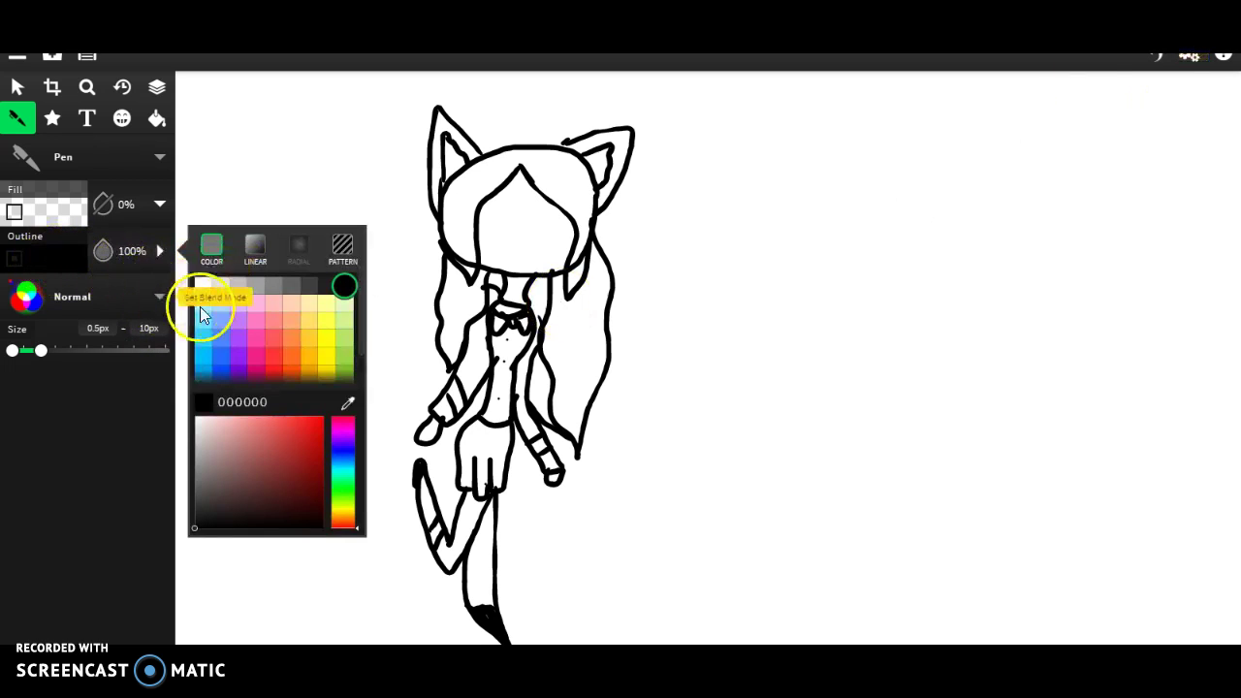
{"action": "left_click", "coordinate": [291, 304]}
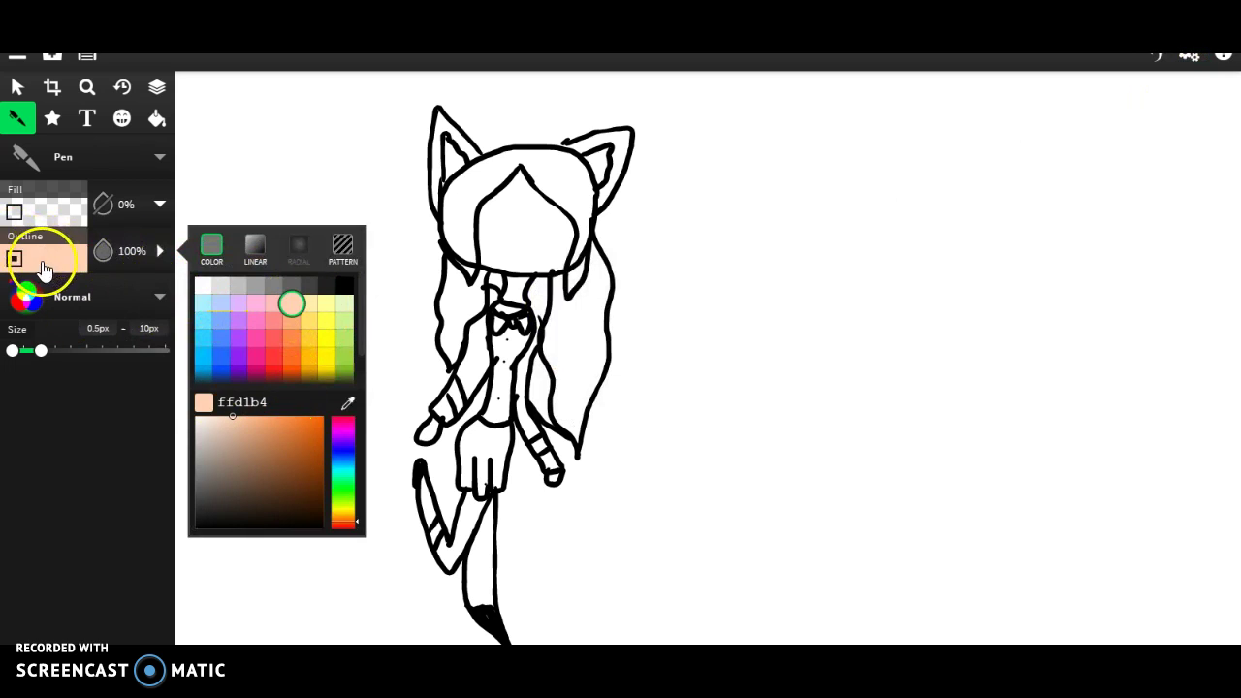
{"action": "left_click", "coordinate": [12, 250]}
{"action": "mouse_move", "coordinate": [521, 175]}
{"action": "left_mouse_down"}
{"action": "mouse_move", "coordinate": [492, 212]}
{"action": "mouse_move", "coordinate": [513, 187]}
{"action": "mouse_move", "coordinate": [479, 216]}
{"action": "mouse_move", "coordinate": [500, 197]}
{"action": "mouse_move", "coordinate": [480, 267]}
{"action": "mouse_move", "coordinate": [566, 263]}
{"action": "mouse_move", "coordinate": [531, 279]}
{"action": "mouse_move", "coordinate": [512, 278]}
{"action": "mouse_move", "coordinate": [551, 263]}
{"action": "mouse_move", "coordinate": [484, 265]}
{"action": "mouse_move", "coordinate": [560, 265]}
{"action": "mouse_move", "coordinate": [483, 266]}
{"action": "mouse_move", "coordinate": [492, 207]}
{"action": "mouse_move", "coordinate": [480, 224]}
{"action": "mouse_move", "coordinate": [484, 249]}
{"action": "mouse_move", "coordinate": [520, 173]}
{"action": "mouse_move", "coordinate": [566, 215]}
{"action": "mouse_move", "coordinate": [565, 272]}
{"action": "mouse_move", "coordinate": [577, 223]}
{"action": "mouse_move", "coordinate": [536, 195]}
{"action": "mouse_move", "coordinate": [557, 204]}
{"action": "mouse_move", "coordinate": [568, 236]}
{"action": "mouse_move", "coordinate": [576, 227]}
{"action": "mouse_move", "coordinate": [540, 193]}
{"action": "left_mouse_up"}
{"action": "mouse_move", "coordinate": [573, 231]}
{"action": "left_mouse_down"}
{"action": "mouse_move", "coordinate": [530, 204]}
{"action": "mouse_move", "coordinate": [529, 181]}
{"action": "mouse_move", "coordinate": [557, 216]}
{"action": "mouse_move", "coordinate": [532, 208]}
{"action": "mouse_move", "coordinate": [529, 189]}
{"action": "mouse_move", "coordinate": [493, 238]}
{"action": "mouse_move", "coordinate": [507, 200]}
{"action": "mouse_move", "coordinate": [495, 227]}
{"action": "left_mouse_up"}
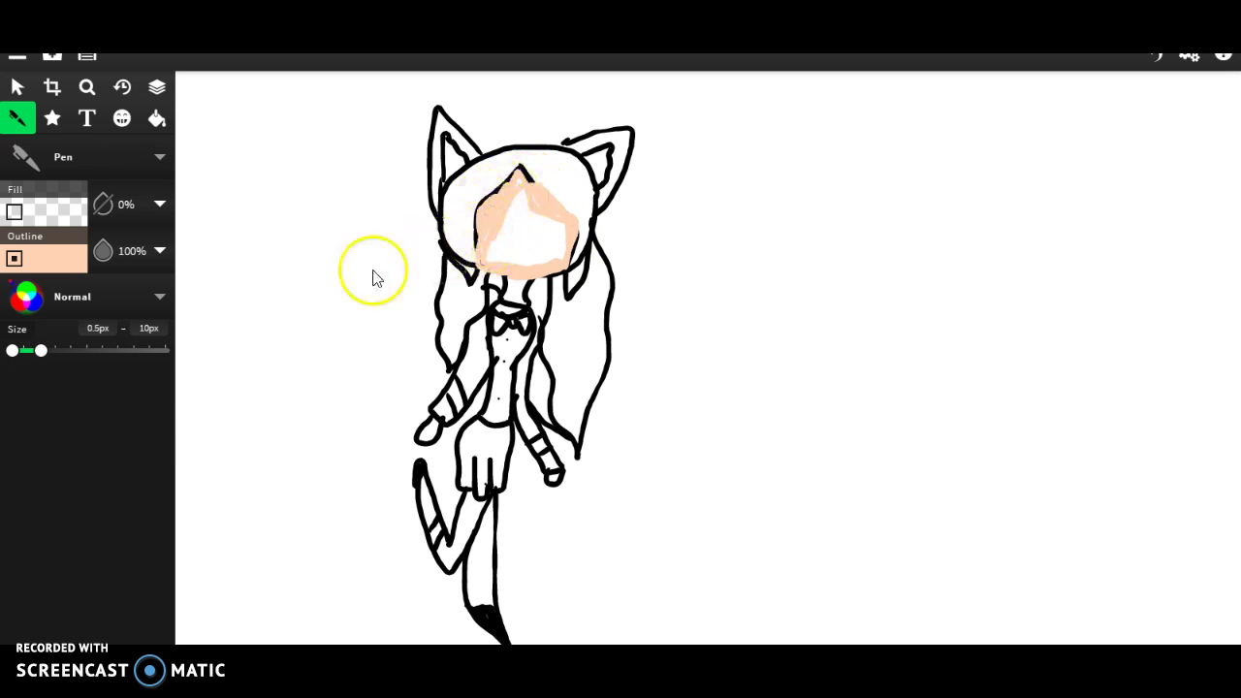
{"action": "left_click_drag", "start_coordinate": [41, 350], "coordinate": [82, 350]}
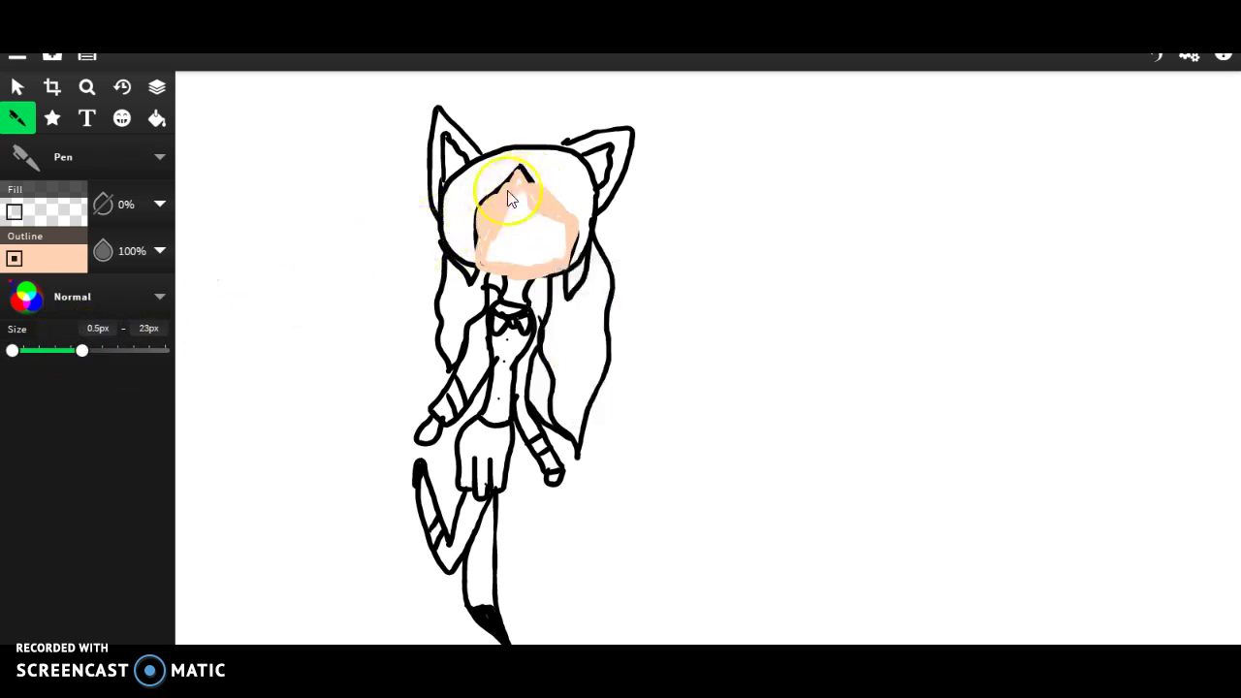
{"action": "left_click_drag", "start_coordinate": [550, 265], "coordinate": [490, 267]}
{"action": "mouse_move", "coordinate": [524, 213]}
{"action": "left_mouse_down"}
{"action": "mouse_move", "coordinate": [521, 176]}
{"action": "mouse_move", "coordinate": [567, 240]}
{"action": "left_mouse_up"}
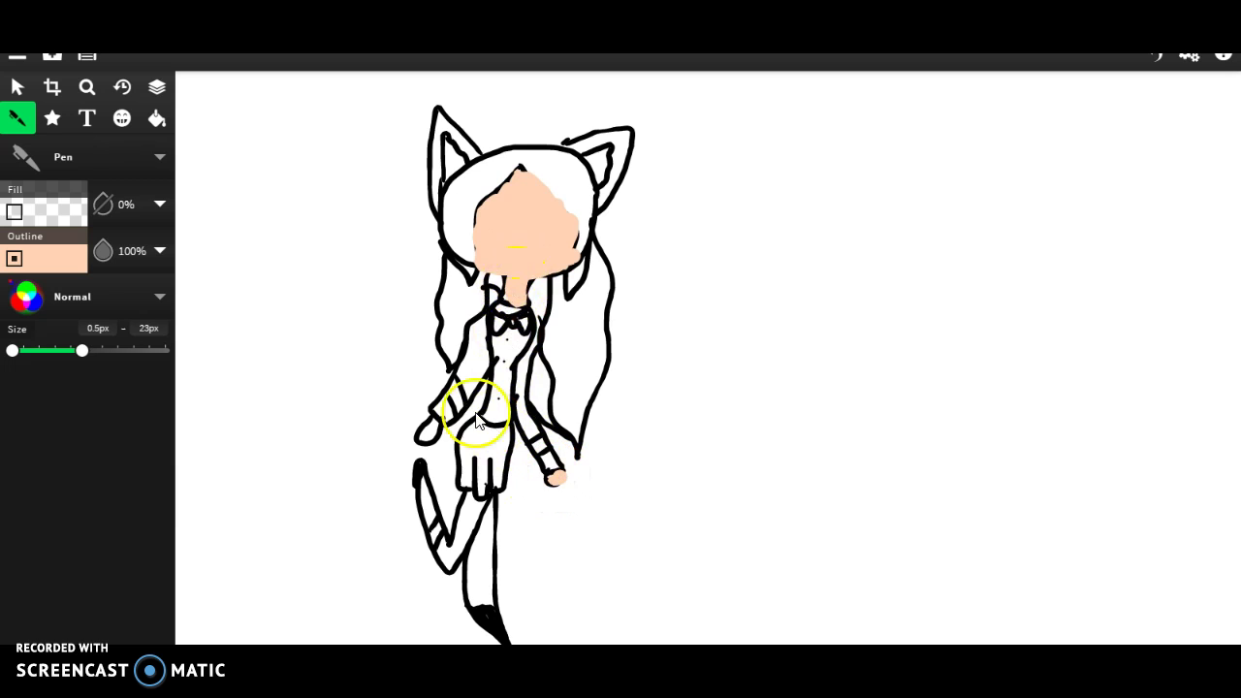
Step: Paint the remaining hand and both legs below the skirt in the same skin tone
{"action": "mouse_move", "coordinate": [434, 427]}
{"action": "left_mouse_down"}
{"action": "mouse_move", "coordinate": [416, 436]}
{"action": "mouse_move", "coordinate": [428, 417]}
{"action": "left_mouse_up"}
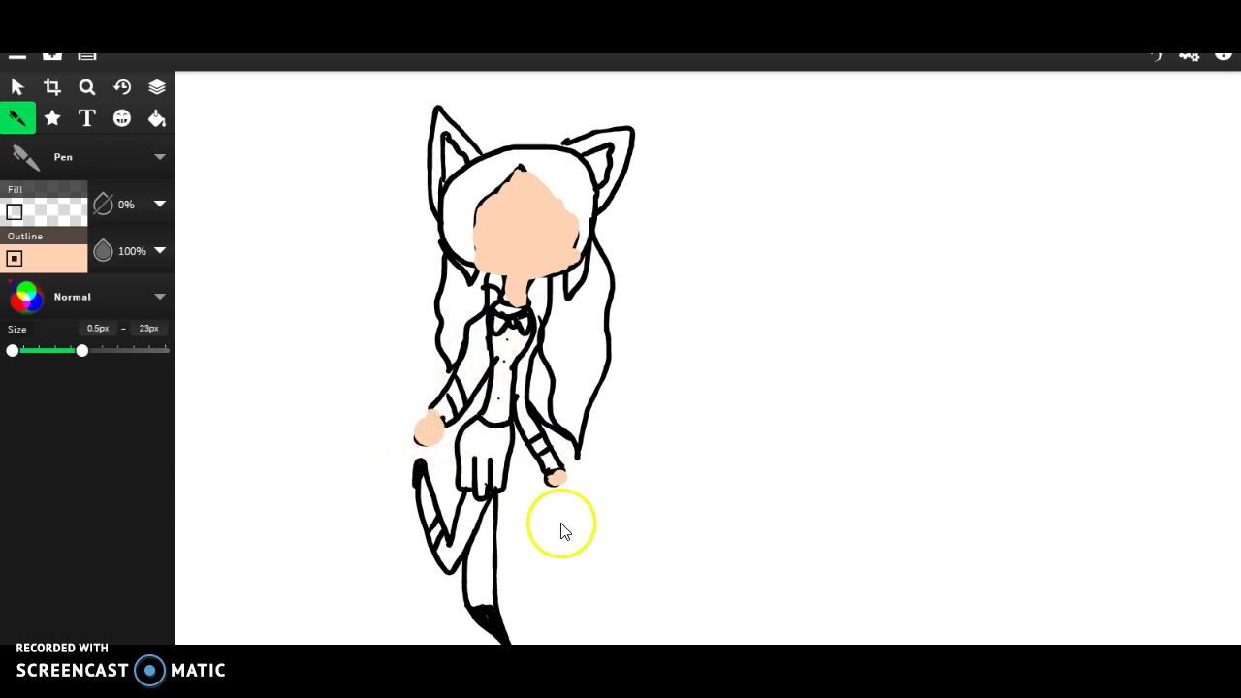
{"action": "mouse_move", "coordinate": [467, 495]}
{"action": "left_mouse_down"}
{"action": "mouse_move", "coordinate": [437, 554]}
{"action": "mouse_move", "coordinate": [451, 570]}
{"action": "mouse_move", "coordinate": [459, 533]}
{"action": "mouse_move", "coordinate": [482, 521]}
{"action": "left_mouse_up"}
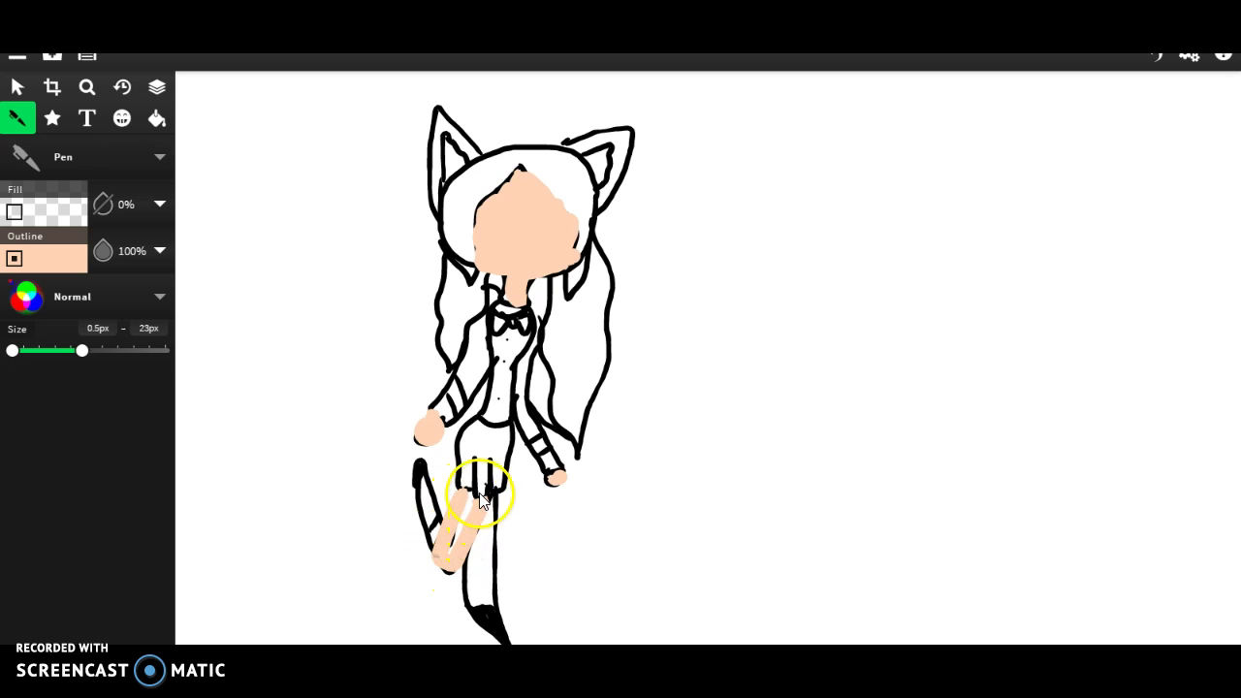
{"action": "mouse_move", "coordinate": [448, 565]}
{"action": "left_mouse_down"}
{"action": "mouse_move", "coordinate": [493, 532]}
{"action": "mouse_move", "coordinate": [492, 493]}
{"action": "mouse_move", "coordinate": [487, 620]}
{"action": "left_mouse_up"}
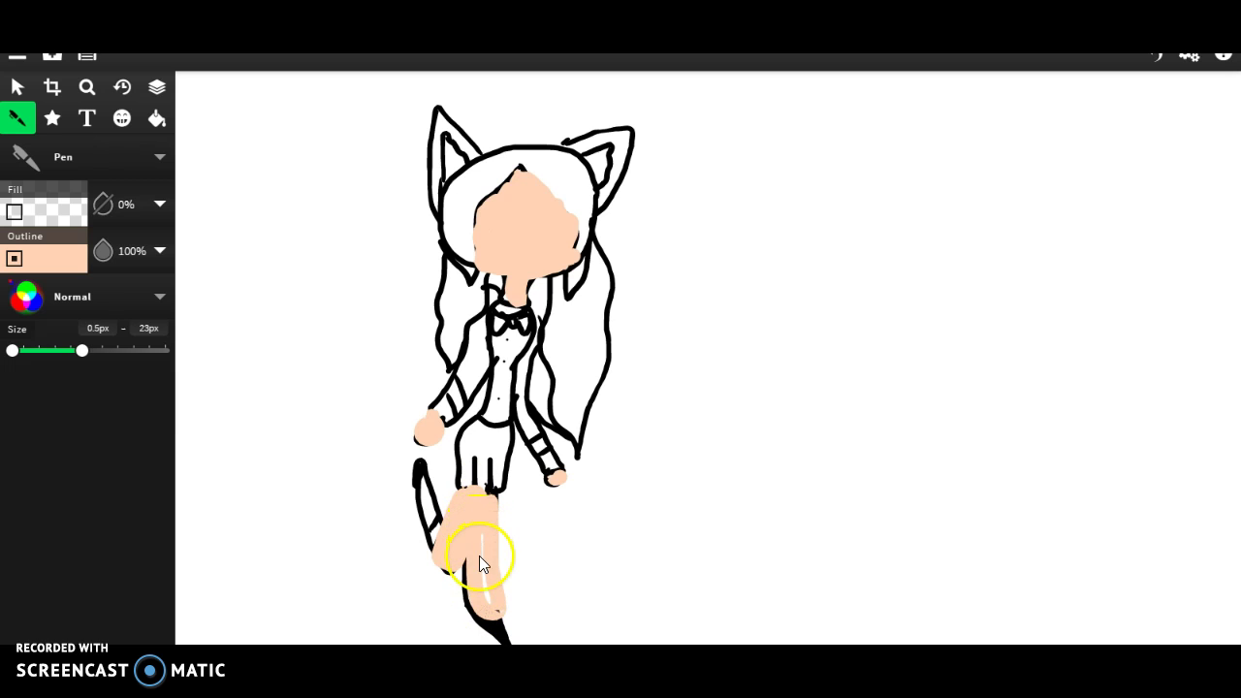
{"action": "left_click_drag", "start_coordinate": [491, 616], "coordinate": [475, 588]}
Step: Set the outline colour to muted purple 78588e and paint the hair over the head and the shorter side's strands
{"action": "left_click", "coordinate": [50, 260]}
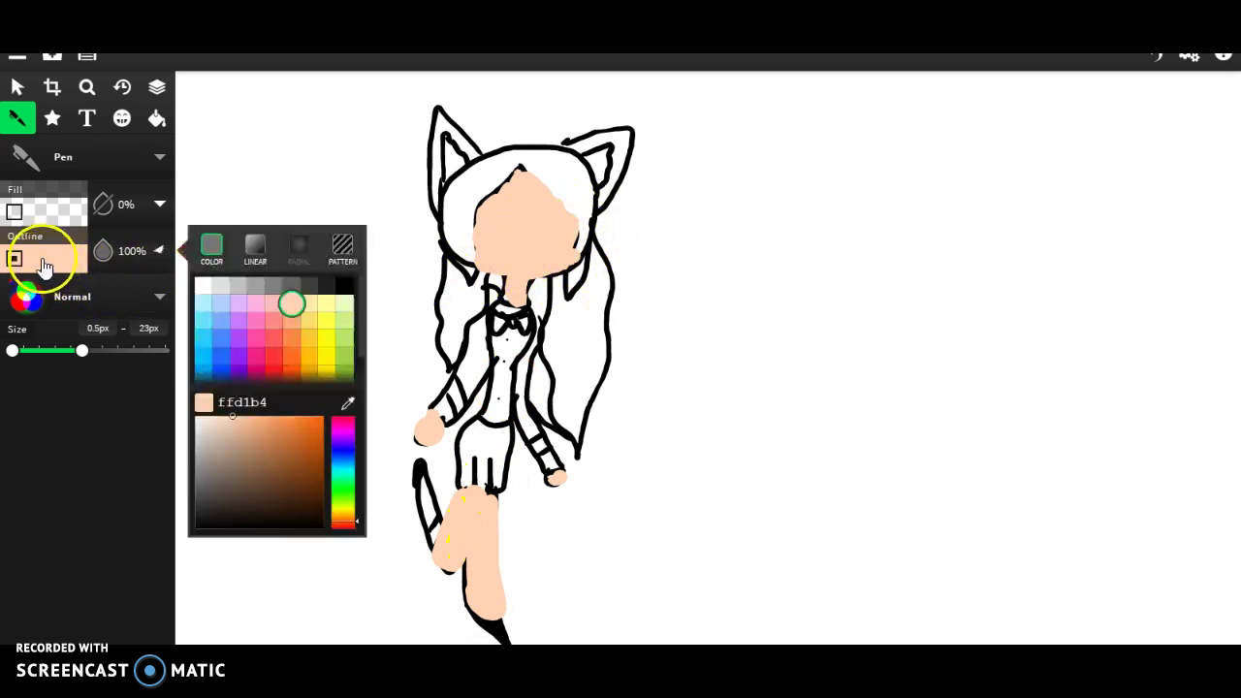
{"action": "left_click", "coordinate": [239, 303]}
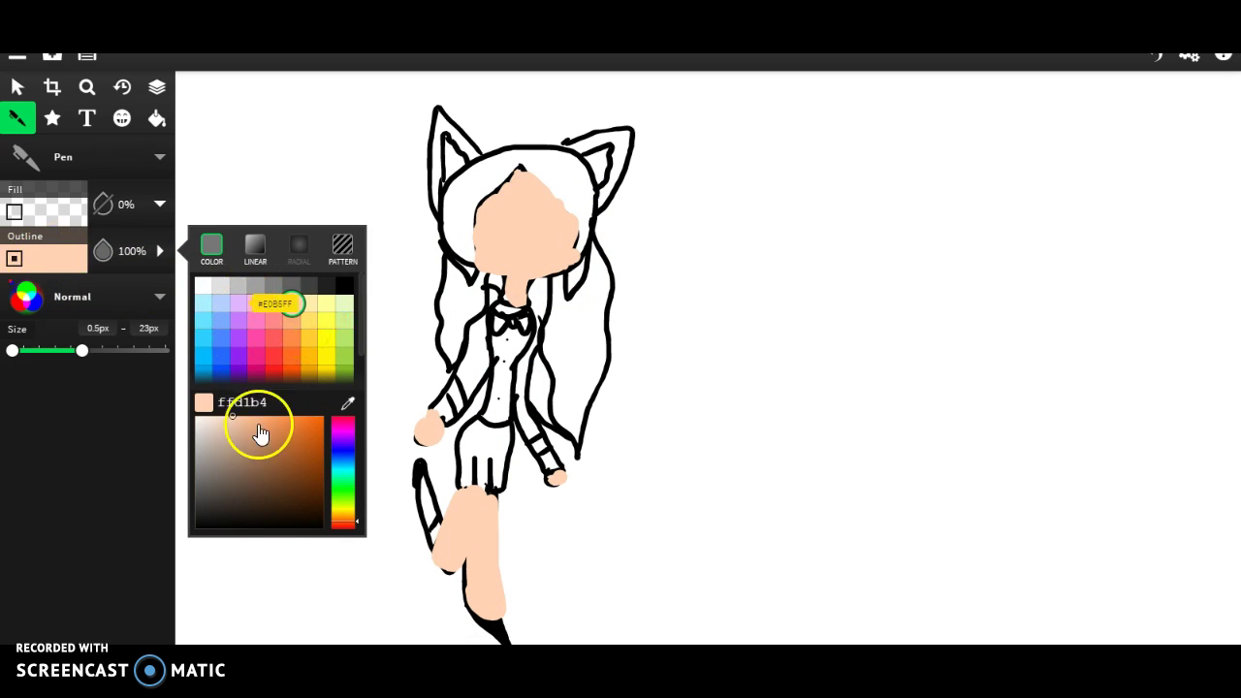
{"action": "left_click_drag", "start_coordinate": [246, 424], "coordinate": [234, 473]}
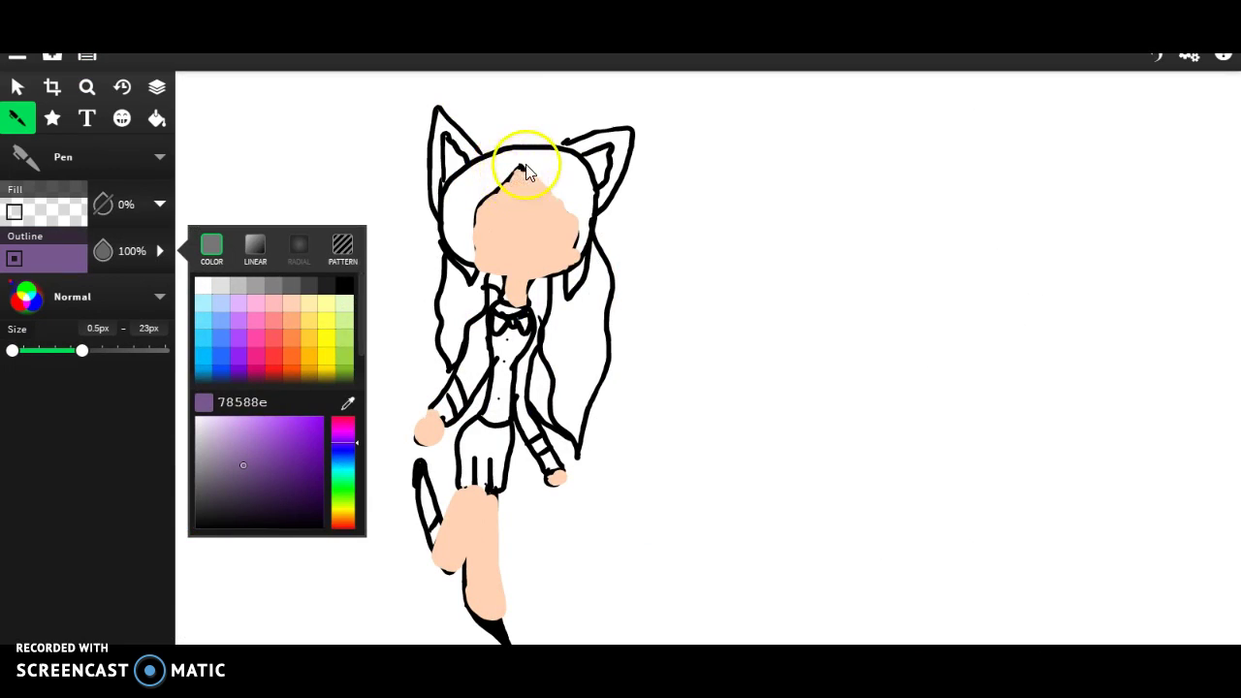
{"action": "mouse_move", "coordinate": [524, 165]}
{"action": "left_mouse_down"}
{"action": "mouse_move", "coordinate": [573, 223]}
{"action": "mouse_move", "coordinate": [576, 297]}
{"action": "mouse_move", "coordinate": [587, 186]}
{"action": "mouse_move", "coordinate": [565, 151]}
{"action": "mouse_move", "coordinate": [486, 156]}
{"action": "mouse_move", "coordinate": [455, 184]}
{"action": "mouse_move", "coordinate": [446, 233]}
{"action": "mouse_move", "coordinate": [474, 303]}
{"action": "mouse_move", "coordinate": [486, 208]}
{"action": "mouse_move", "coordinate": [508, 177]}
{"action": "mouse_move", "coordinate": [527, 155]}
{"action": "mouse_move", "coordinate": [557, 214]}
{"action": "mouse_move", "coordinate": [540, 161]}
{"action": "mouse_move", "coordinate": [575, 185]}
{"action": "mouse_move", "coordinate": [571, 233]}
{"action": "mouse_move", "coordinate": [568, 173]}
{"action": "mouse_move", "coordinate": [571, 215]}
{"action": "mouse_move", "coordinate": [553, 154]}
{"action": "mouse_move", "coordinate": [550, 170]}
{"action": "mouse_move", "coordinate": [539, 163]}
{"action": "mouse_move", "coordinate": [471, 260]}
{"action": "left_mouse_up"}
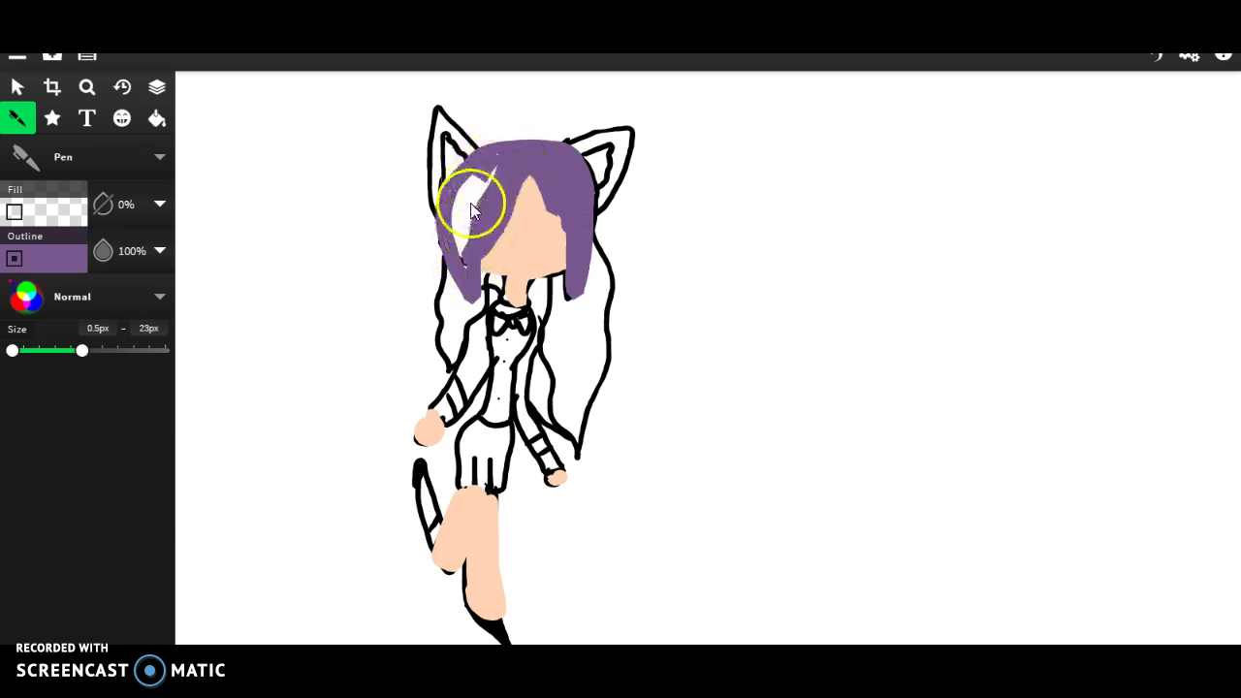
{"action": "mouse_move", "coordinate": [493, 166]}
{"action": "left_mouse_down"}
{"action": "mouse_move", "coordinate": [480, 205]}
{"action": "mouse_move", "coordinate": [470, 317]}
{"action": "mouse_move", "coordinate": [453, 330]}
{"action": "mouse_move", "coordinate": [444, 385]}
{"action": "mouse_move", "coordinate": [461, 325]}
{"action": "left_mouse_up"}
{"action": "mouse_move", "coordinate": [453, 280]}
{"action": "left_mouse_down"}
{"action": "mouse_move", "coordinate": [443, 363]}
{"action": "mouse_move", "coordinate": [471, 280]}
{"action": "mouse_move", "coordinate": [492, 295]}
{"action": "mouse_move", "coordinate": [488, 361]}
{"action": "left_mouse_up"}
{"action": "left_click_drag", "start_coordinate": [499, 287], "coordinate": [493, 299]}
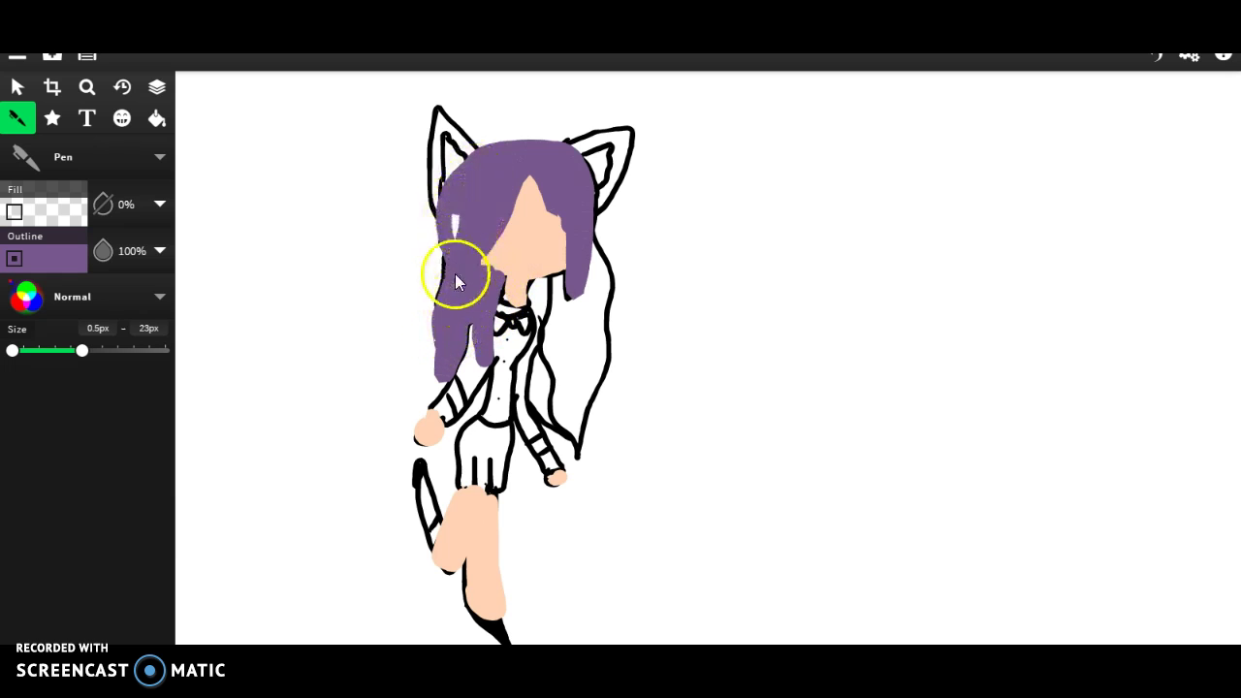
Step: Paint the longer hair section purple down to the hand, raising the pen's maximum size to 43 px
{"action": "mouse_move", "coordinate": [519, 288]}
{"action": "left_mouse_down"}
{"action": "mouse_move", "coordinate": [542, 307]}
{"action": "mouse_move", "coordinate": [524, 287]}
{"action": "mouse_move", "coordinate": [571, 259]}
{"action": "left_mouse_up"}
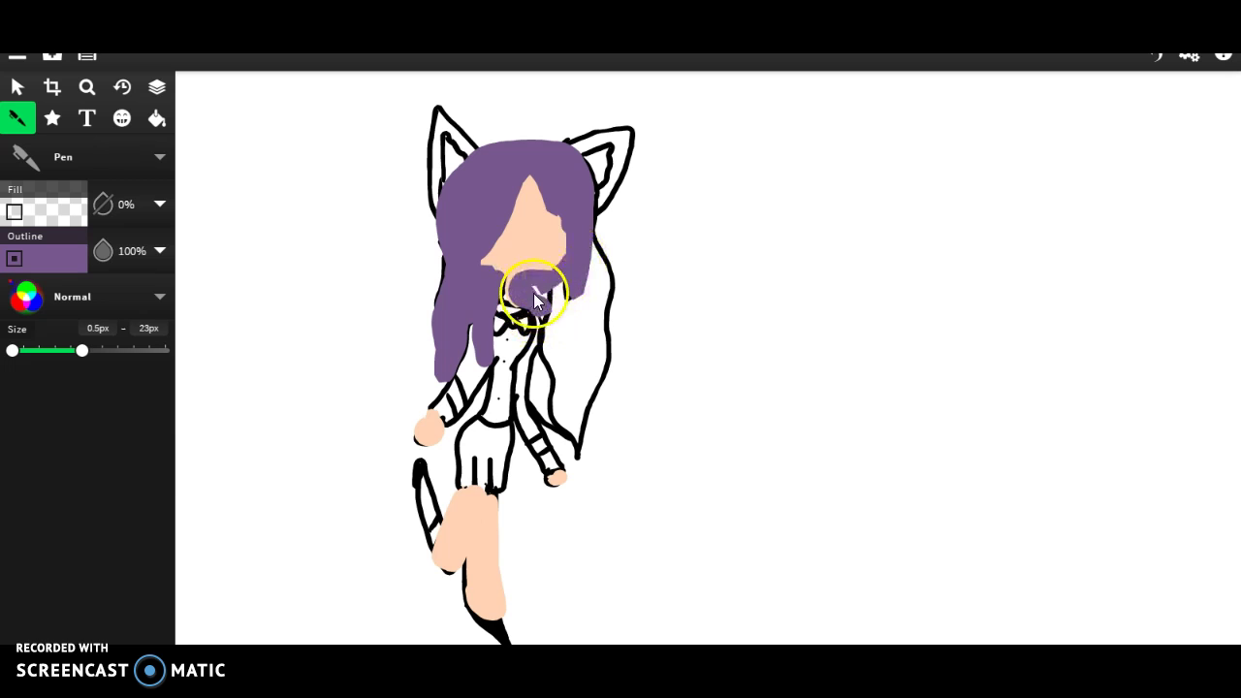
{"action": "mouse_move", "coordinate": [536, 310]}
{"action": "left_mouse_down"}
{"action": "mouse_move", "coordinate": [527, 369]}
{"action": "mouse_move", "coordinate": [555, 430]}
{"action": "left_mouse_up"}
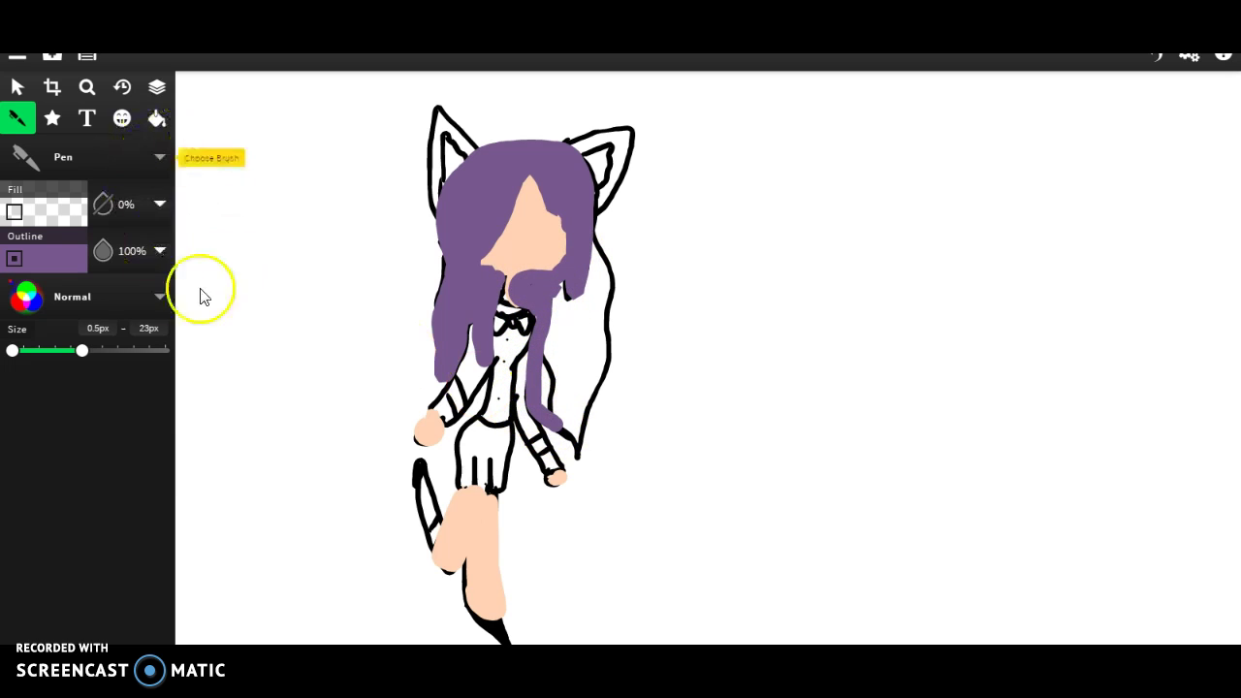
{"action": "left_click", "coordinate": [142, 355]}
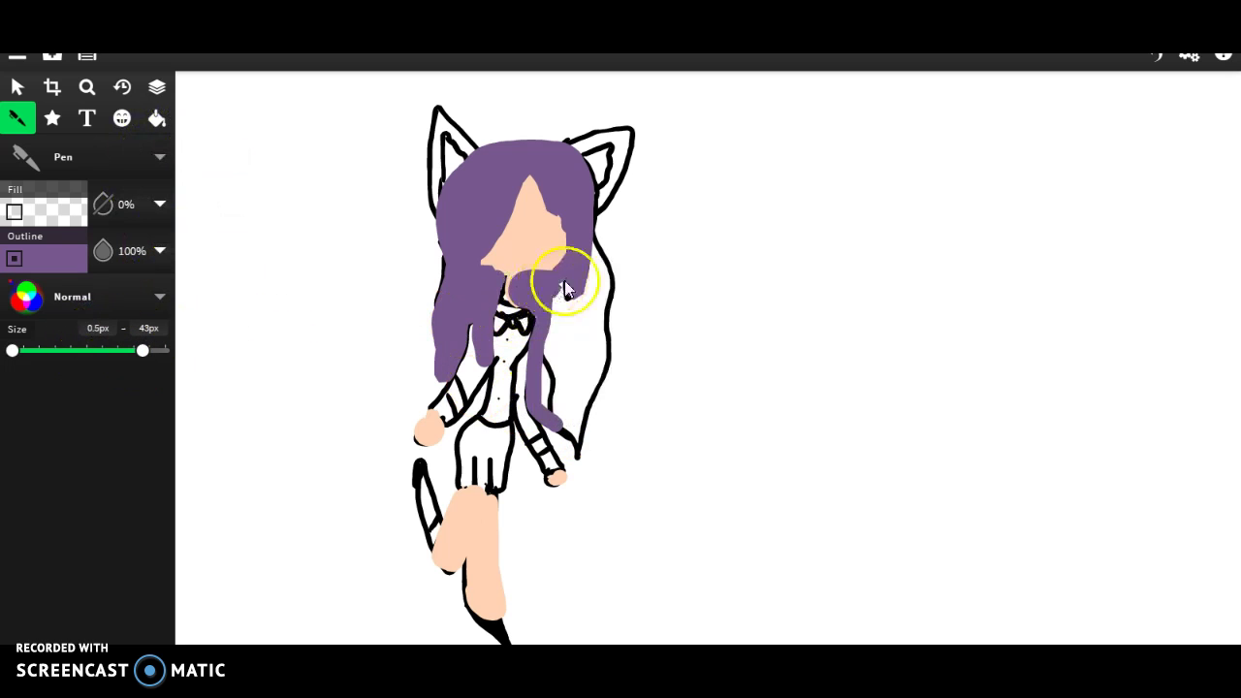
{"action": "mouse_move", "coordinate": [595, 275]}
{"action": "left_mouse_down"}
{"action": "mouse_move", "coordinate": [596, 388]}
{"action": "mouse_move", "coordinate": [570, 432]}
{"action": "left_mouse_up"}
{"action": "mouse_move", "coordinate": [598, 378]}
{"action": "left_mouse_down"}
{"action": "mouse_move", "coordinate": [609, 279]}
{"action": "mouse_move", "coordinate": [591, 244]}
{"action": "mouse_move", "coordinate": [591, 304]}
{"action": "left_mouse_up"}
{"action": "mouse_move", "coordinate": [553, 430]}
{"action": "left_mouse_down"}
{"action": "mouse_move", "coordinate": [545, 387]}
{"action": "mouse_move", "coordinate": [564, 308]}
{"action": "mouse_move", "coordinate": [572, 341]}
{"action": "left_mouse_up"}
{"action": "mouse_move", "coordinate": [567, 416]}
{"action": "left_mouse_down"}
{"action": "mouse_move", "coordinate": [579, 454]}
{"action": "mouse_move", "coordinate": [563, 465]}
{"action": "left_mouse_up"}
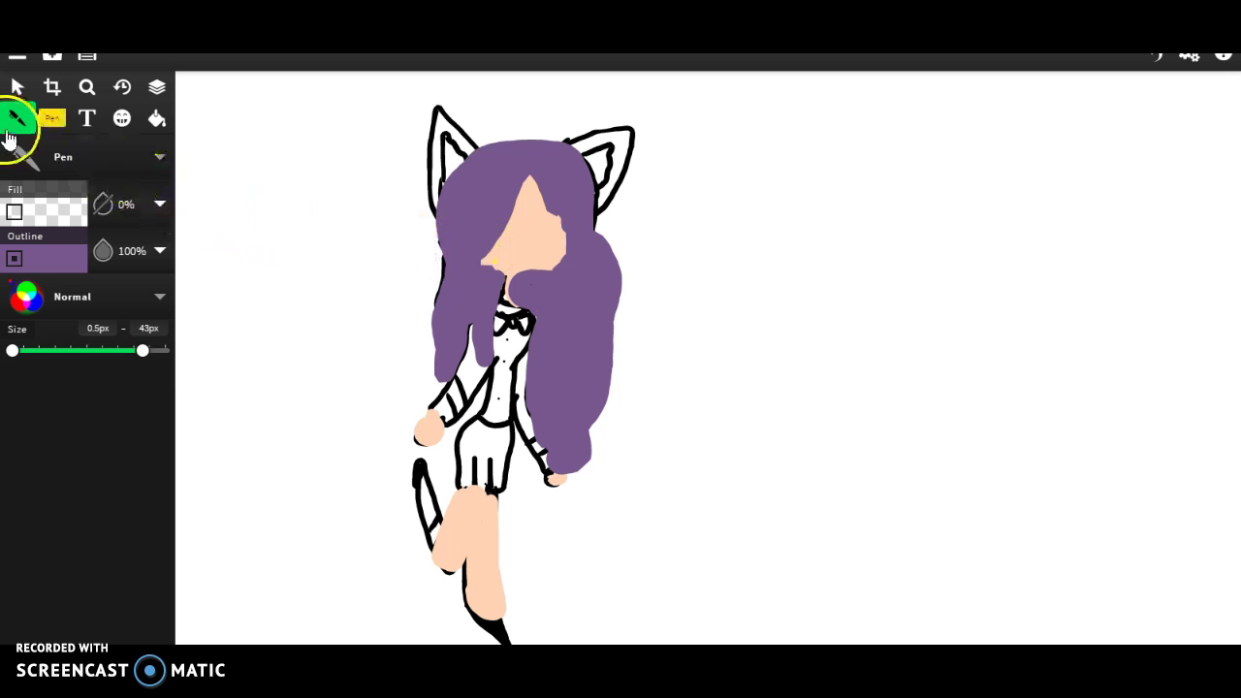
Step: Draw a closed curved eye and a small filled smiling mouth in black 000000 with the pen's maximum size at 9.9 px
{"action": "left_click", "coordinate": [107, 264]}
{"action": "left_click", "coordinate": [309, 284]}
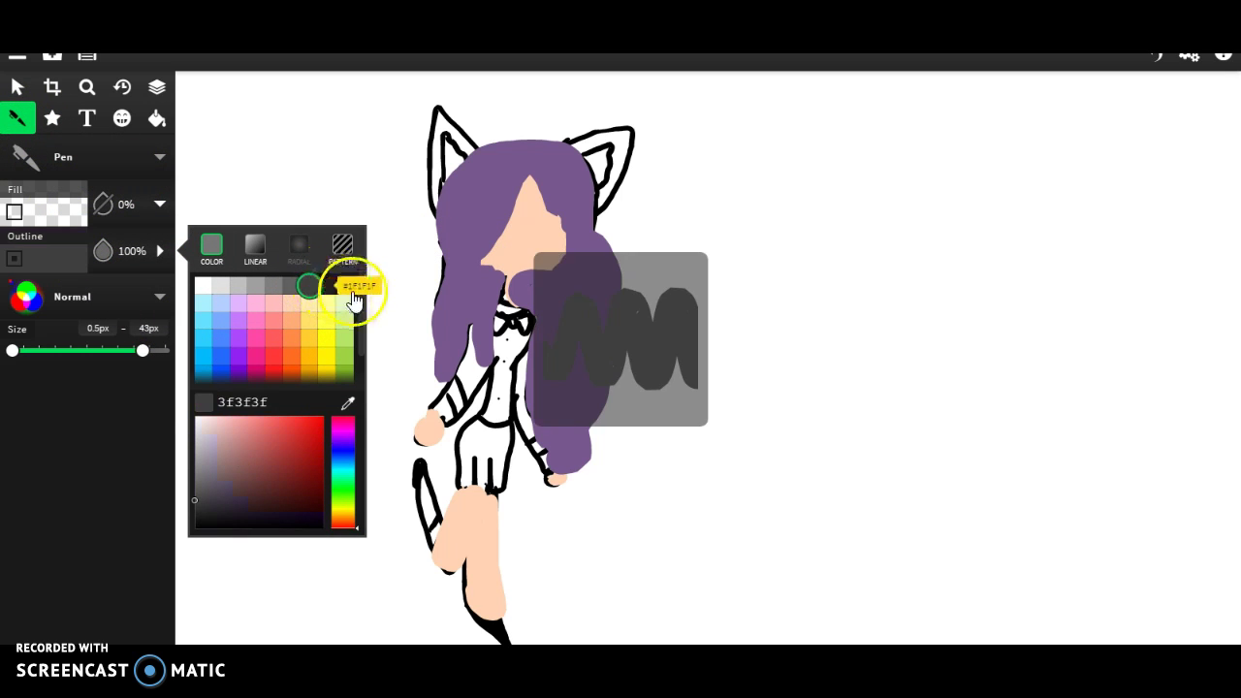
{"action": "left_click", "coordinate": [346, 289]}
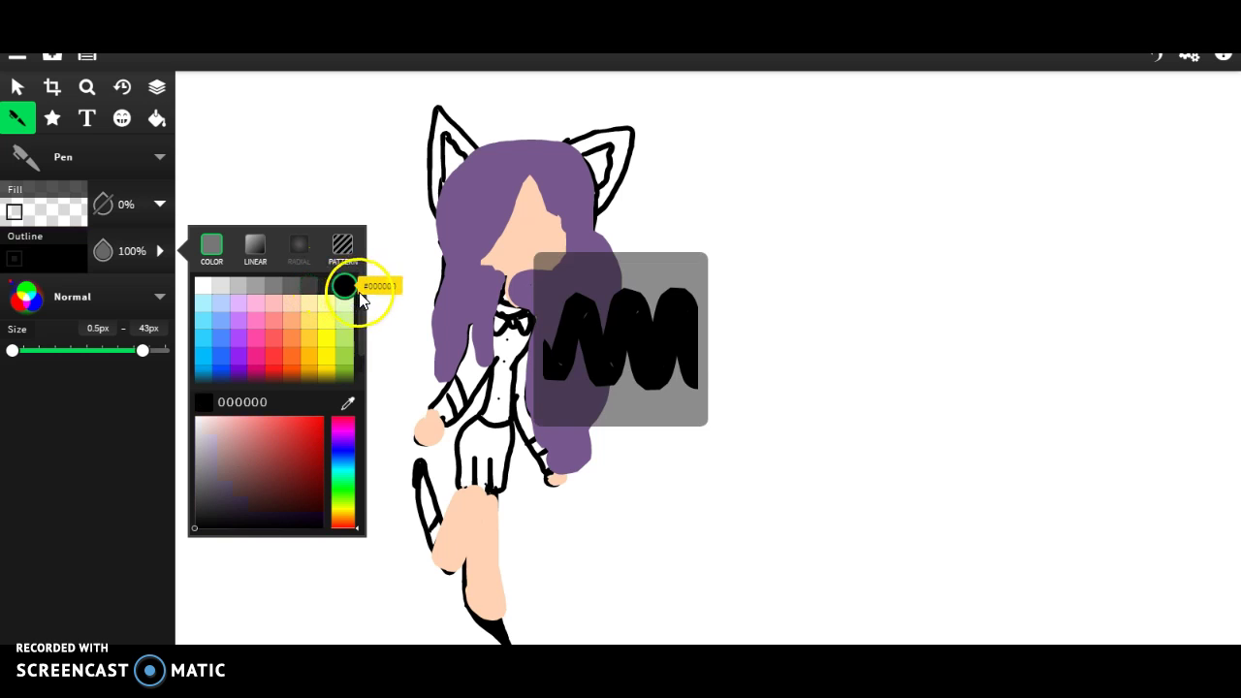
{"action": "left_click_drag", "start_coordinate": [129, 356], "coordinate": [42, 330]}
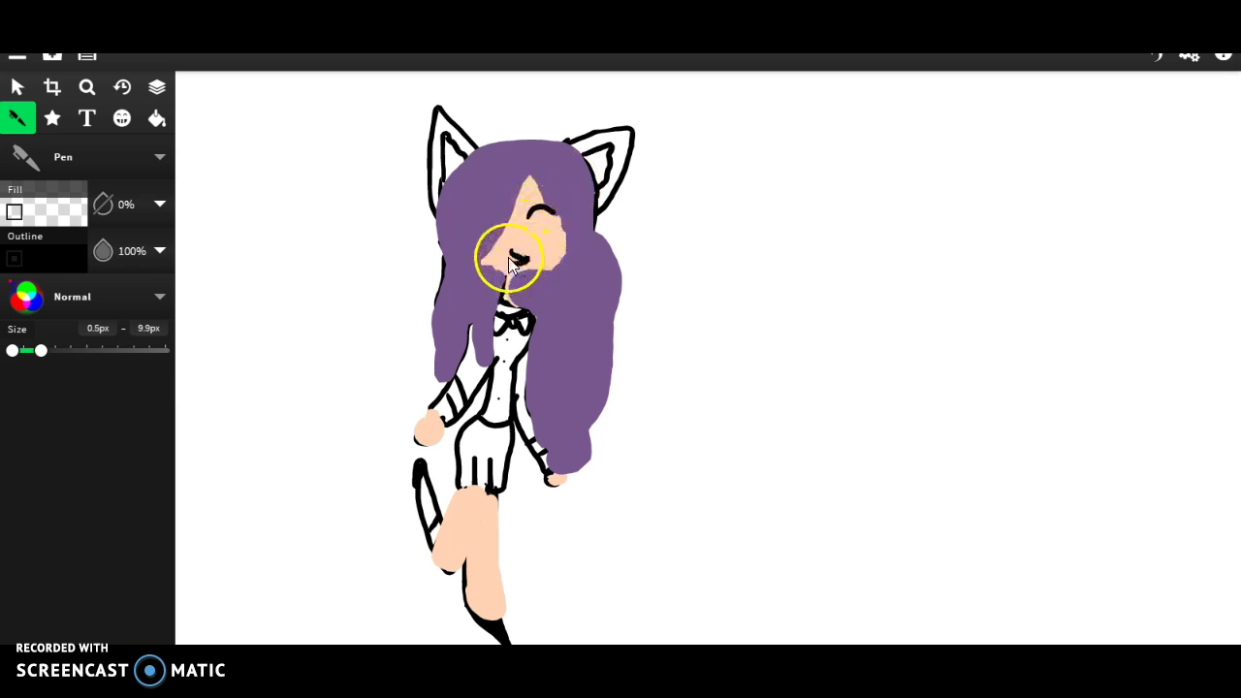
{"action": "left_click_drag", "start_coordinate": [510, 255], "coordinate": [520, 262]}
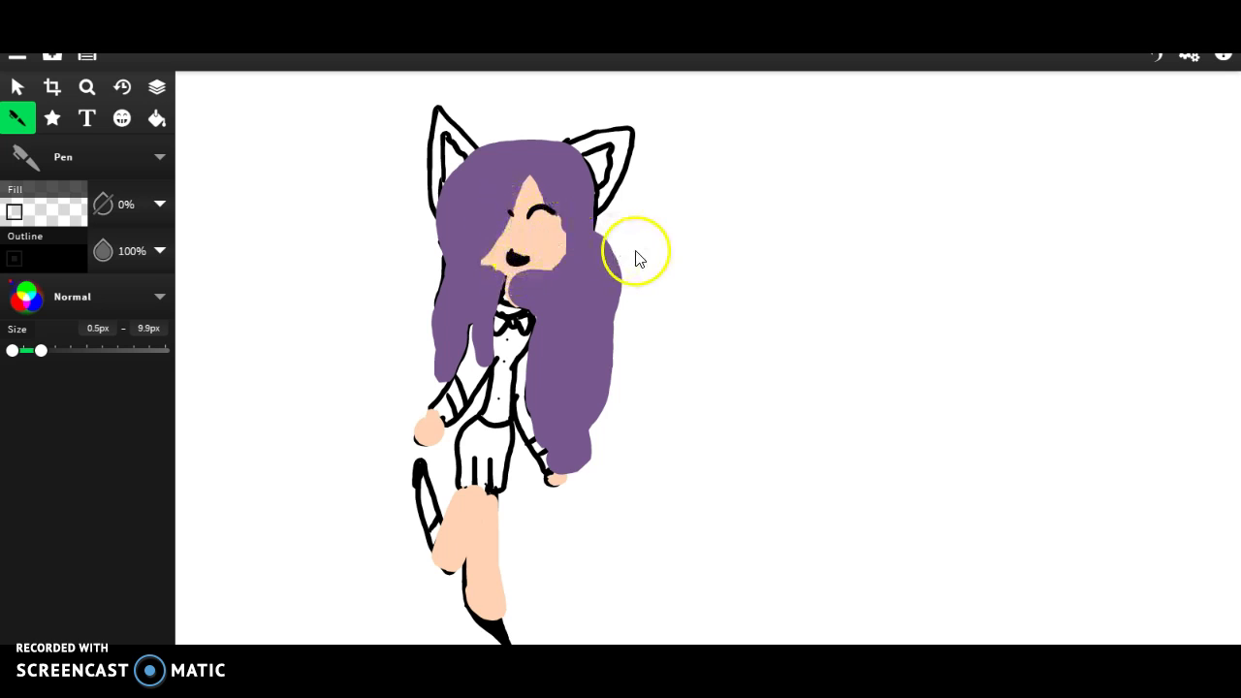
Step: Try adding white ffffff details to the mouth, reducing the pen's maximum size to 5.3 px
{"action": "left_click", "coordinate": [39, 259]}
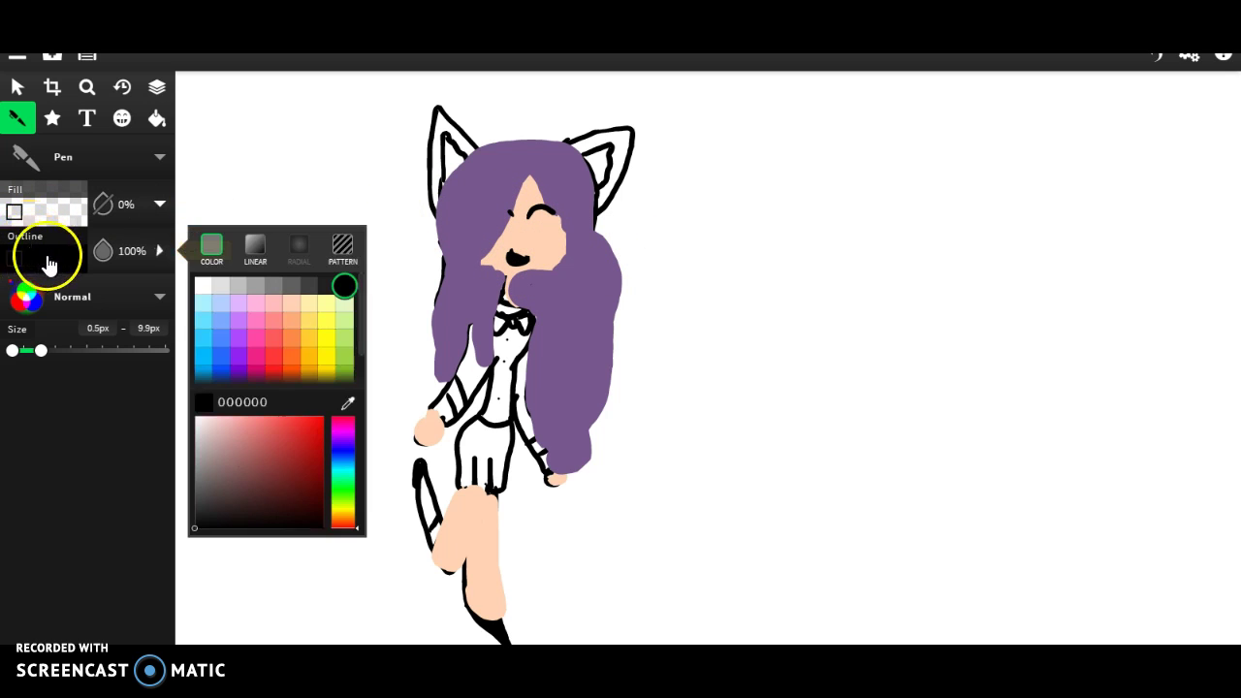
{"action": "left_click", "coordinate": [205, 283]}
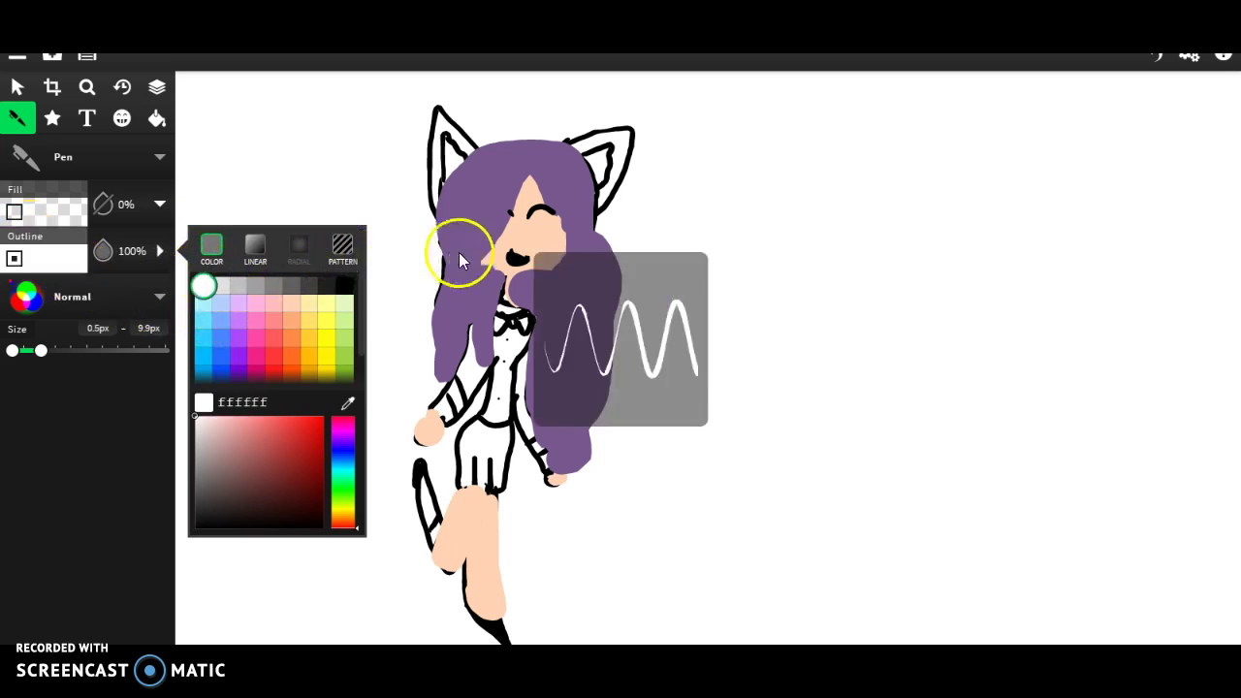
{"action": "left_click", "coordinate": [525, 259]}
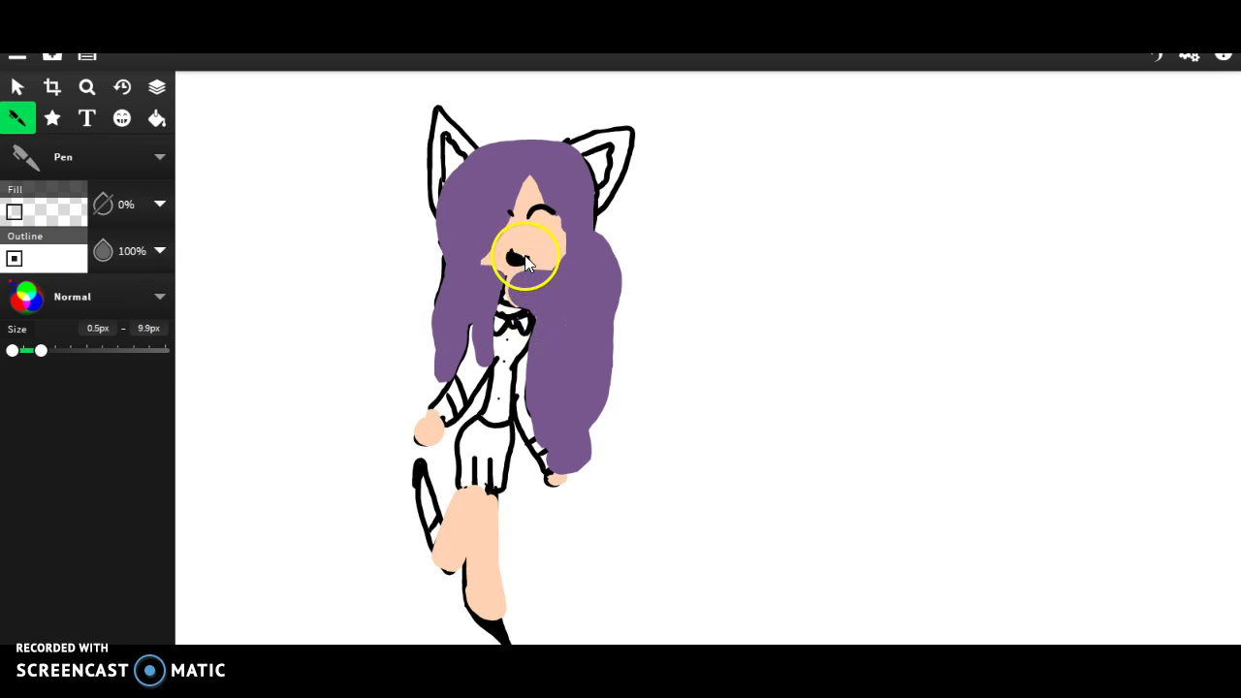
{"action": "left_click", "coordinate": [521, 260]}
{"action": "left_click_drag", "start_coordinate": [23, 353], "coordinate": [27, 355]}
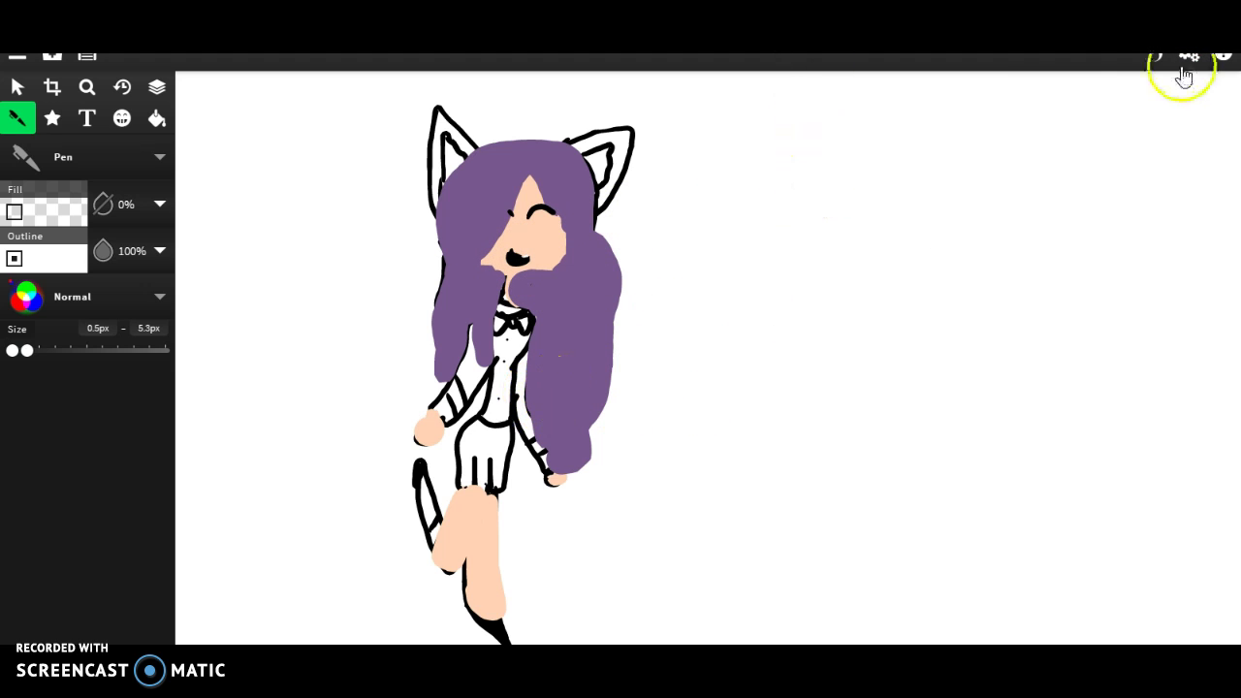
Step: Thicken both cat ears in black 000000 with the pen's maximum size at 17 px
{"action": "left_click", "coordinate": [81, 265]}
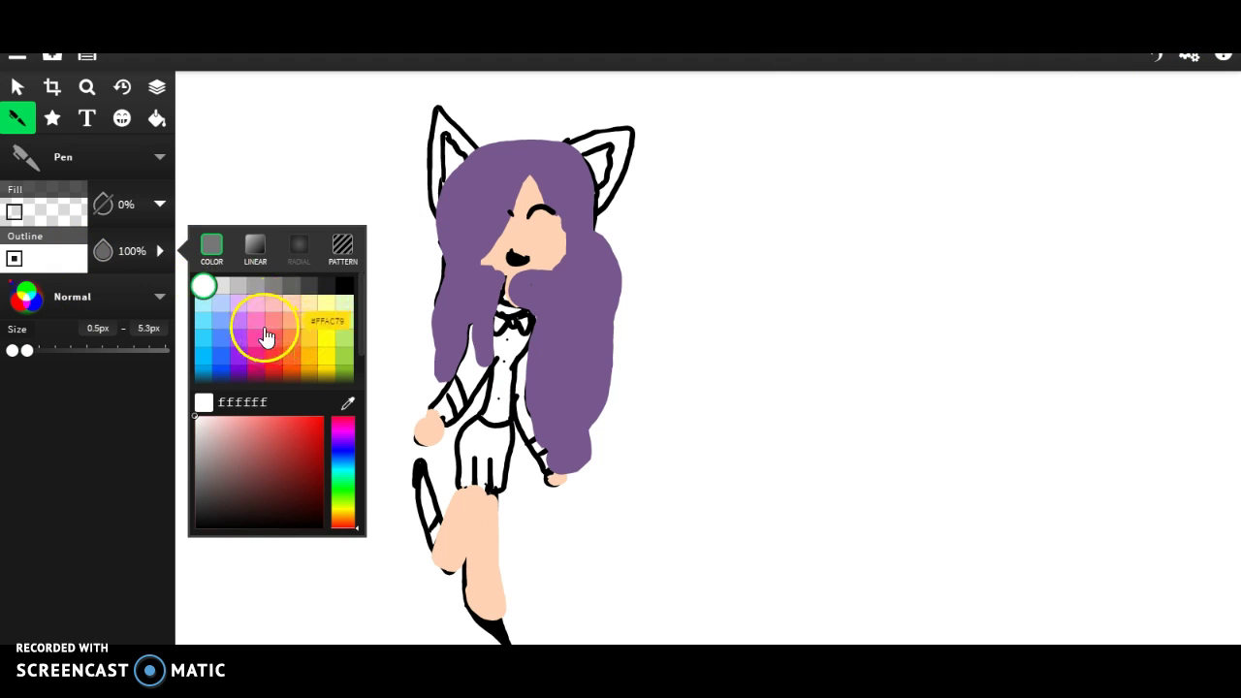
{"action": "left_click", "coordinate": [238, 334]}
{"action": "left_click", "coordinate": [237, 304]}
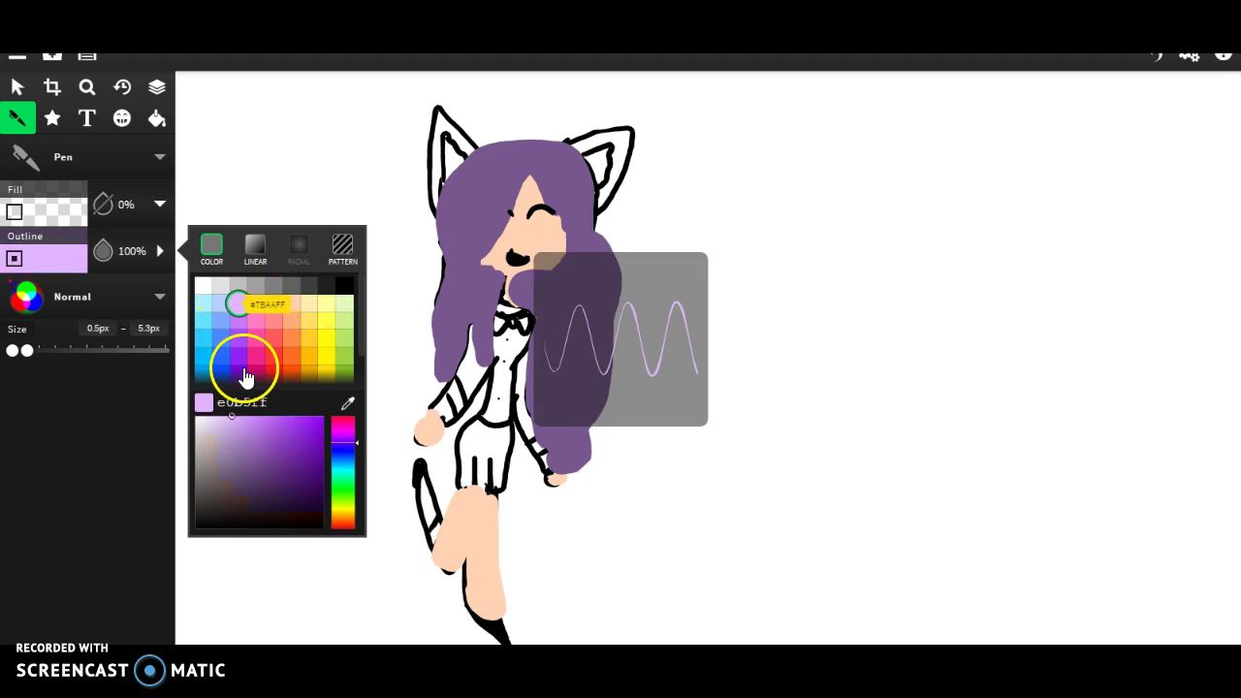
{"action": "left_click", "coordinate": [257, 446]}
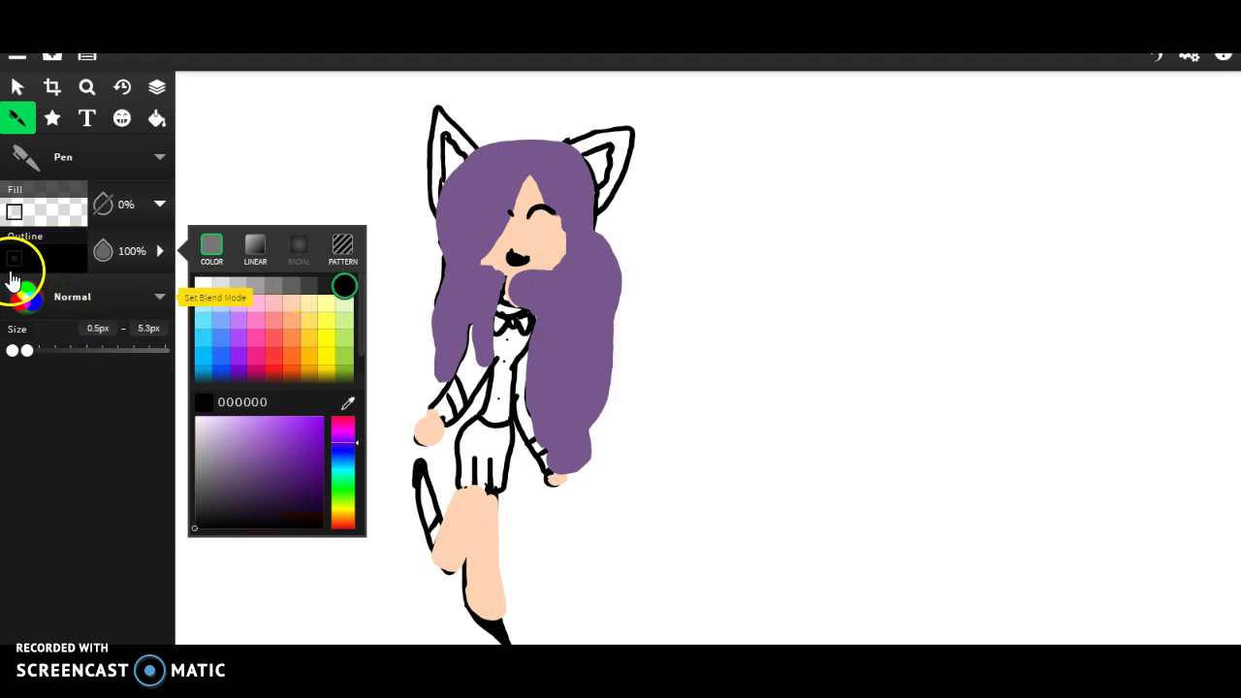
{"action": "left_click", "coordinate": [29, 357]}
{"action": "left_click_drag", "start_coordinate": [28, 357], "coordinate": [62, 355]}
{"action": "mouse_move", "coordinate": [438, 109]}
{"action": "left_mouse_down"}
{"action": "mouse_move", "coordinate": [468, 131]}
{"action": "mouse_move", "coordinate": [438, 110]}
{"action": "mouse_move", "coordinate": [437, 217]}
{"action": "mouse_move", "coordinate": [442, 119]}
{"action": "mouse_move", "coordinate": [486, 165]}
{"action": "mouse_move", "coordinate": [443, 123]}
{"action": "mouse_move", "coordinate": [446, 194]}
{"action": "left_mouse_up"}
{"action": "mouse_move", "coordinate": [599, 150]}
{"action": "left_mouse_down"}
{"action": "mouse_move", "coordinate": [572, 146]}
{"action": "mouse_move", "coordinate": [626, 127]}
{"action": "mouse_move", "coordinate": [613, 216]}
{"action": "mouse_move", "coordinate": [601, 216]}
{"action": "mouse_move", "coordinate": [609, 185]}
{"action": "mouse_move", "coordinate": [599, 211]}
{"action": "mouse_move", "coordinate": [615, 130]}
{"action": "mouse_move", "coordinate": [618, 186]}
{"action": "mouse_move", "coordinate": [627, 140]}
{"action": "mouse_move", "coordinate": [579, 153]}
{"action": "mouse_move", "coordinate": [615, 127]}
{"action": "left_mouse_up"}
Step: Paint the inside of both cat ears white
{"action": "left_click", "coordinate": [16, 275]}
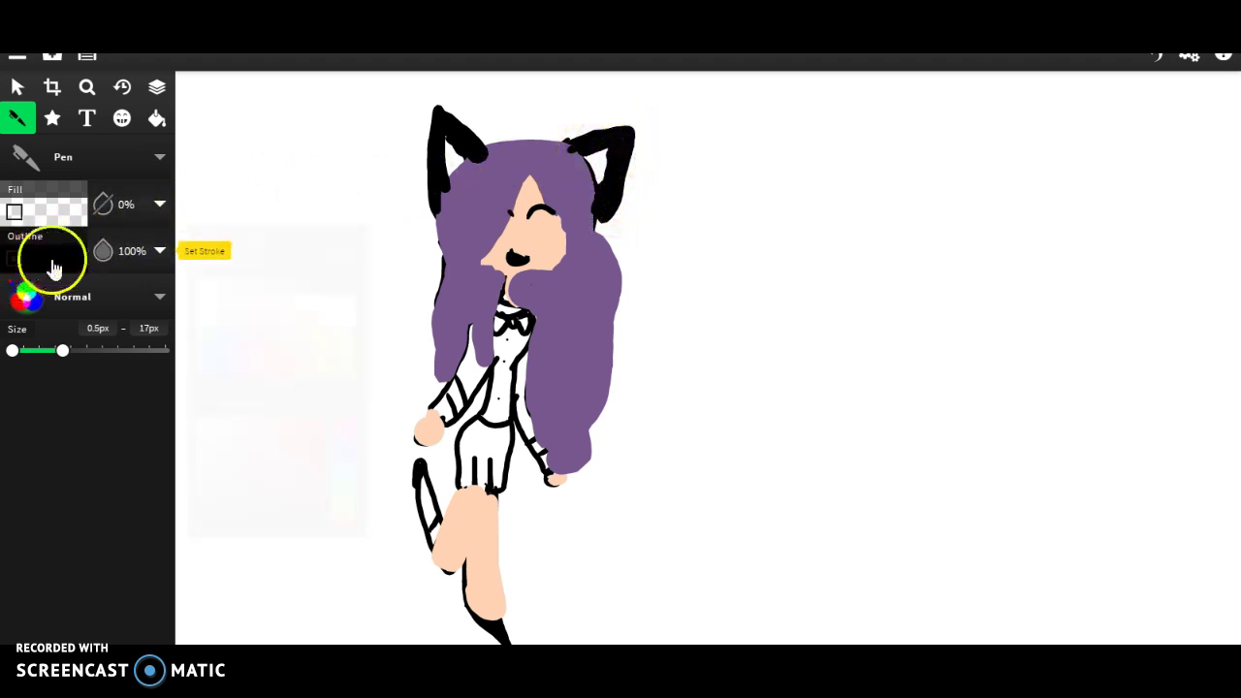
{"action": "left_click", "coordinate": [202, 286]}
{"action": "mouse_move", "coordinate": [443, 125]}
{"action": "left_mouse_down"}
{"action": "mouse_move", "coordinate": [452, 171]}
{"action": "mouse_move", "coordinate": [465, 163]}
{"action": "mouse_move", "coordinate": [456, 152]}
{"action": "left_mouse_up"}
{"action": "mouse_move", "coordinate": [578, 147]}
{"action": "left_mouse_down"}
{"action": "mouse_move", "coordinate": [588, 165]}
{"action": "mouse_move", "coordinate": [595, 145]}
{"action": "mouse_move", "coordinate": [603, 177]}
{"action": "left_mouse_up"}
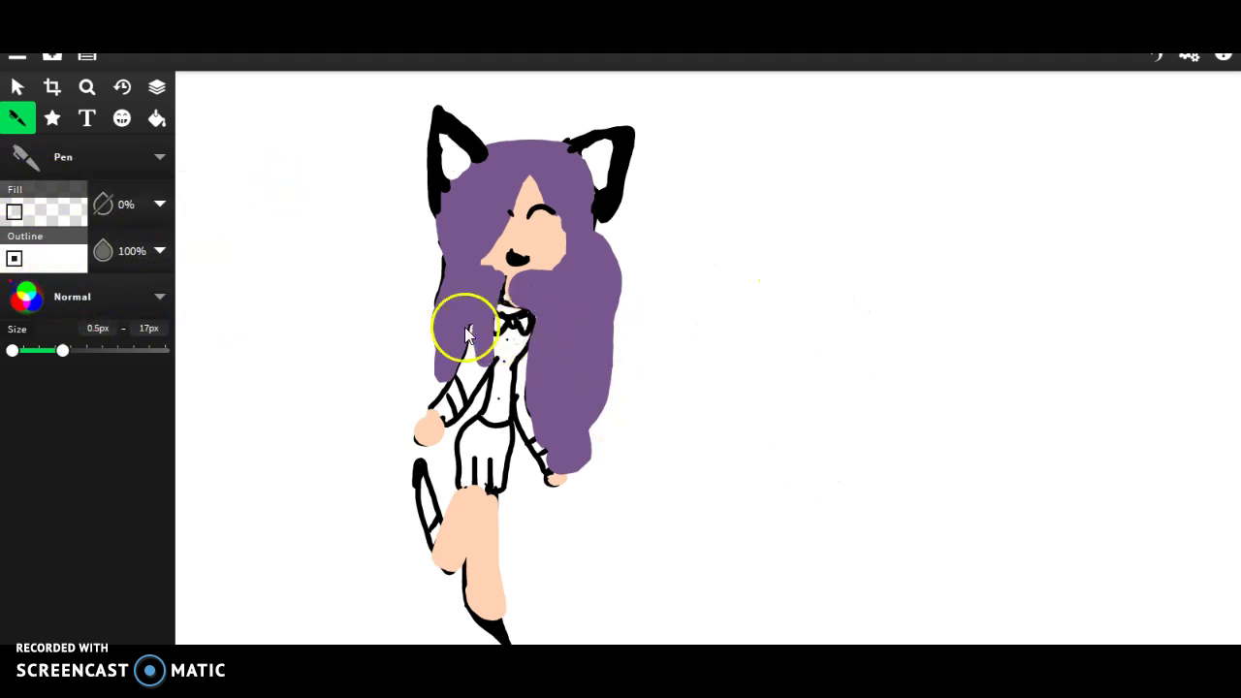
Step: Fill the canvas background with red ff3737 using Vector Fill
{"action": "left_click", "coordinate": [156, 118]}
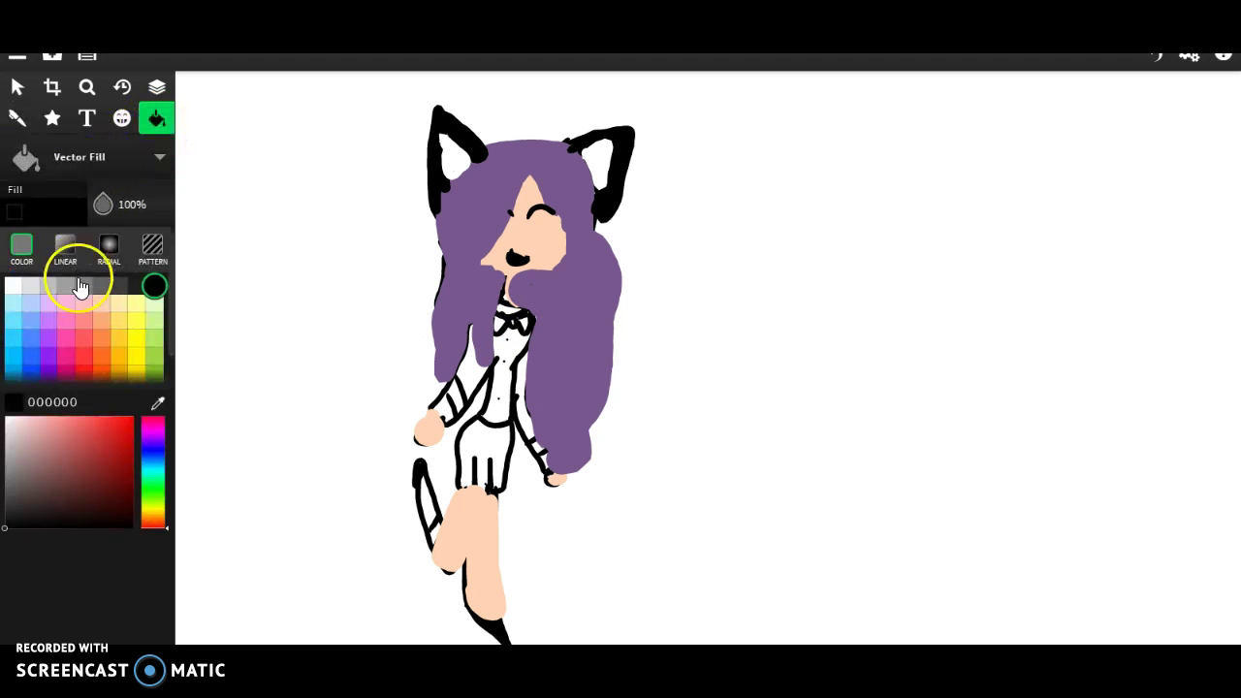
{"action": "left_click", "coordinate": [84, 357]}
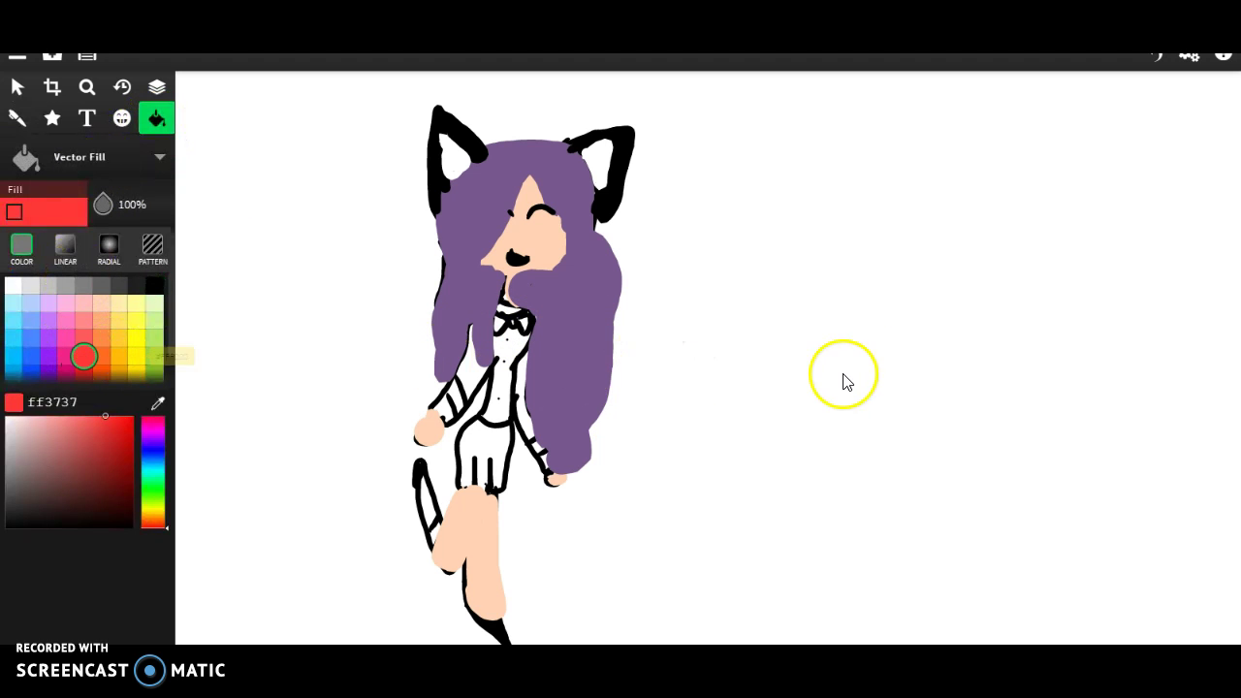
{"action": "left_click", "coordinate": [848, 380]}
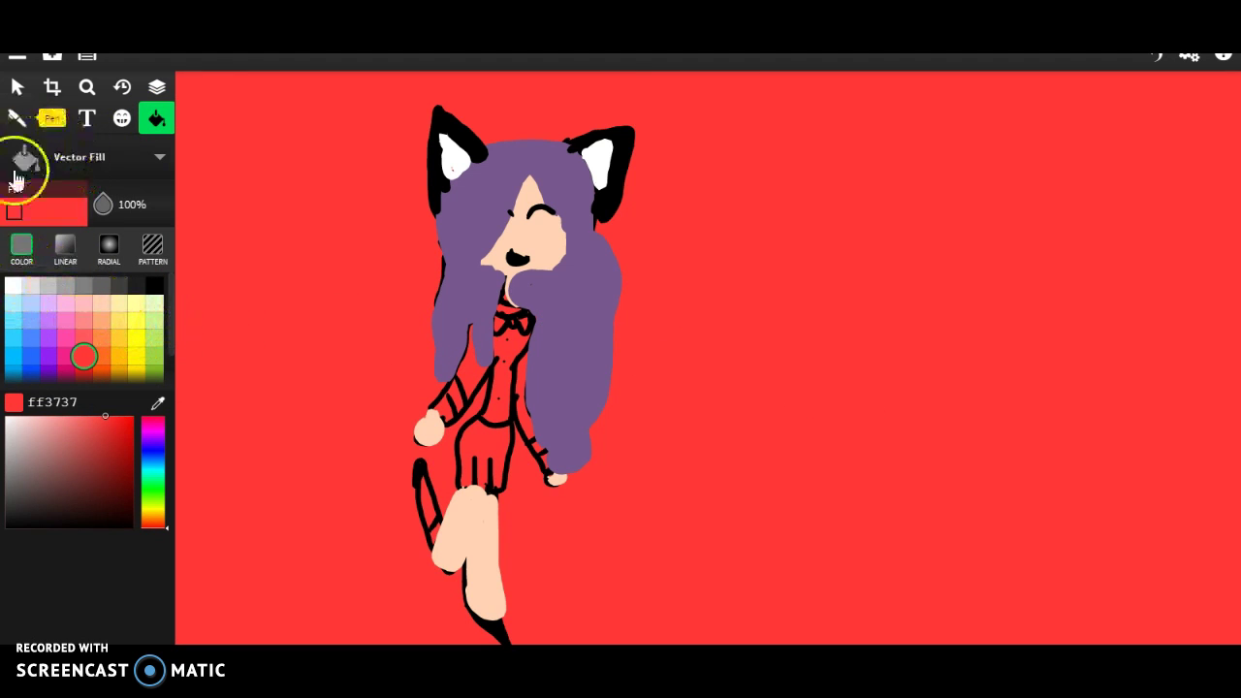
Step: Paint white socks on both lower legs with the pen
{"action": "left_click", "coordinate": [17, 117]}
{"action": "left_click_drag", "start_coordinate": [423, 485], "coordinate": [432, 519]}
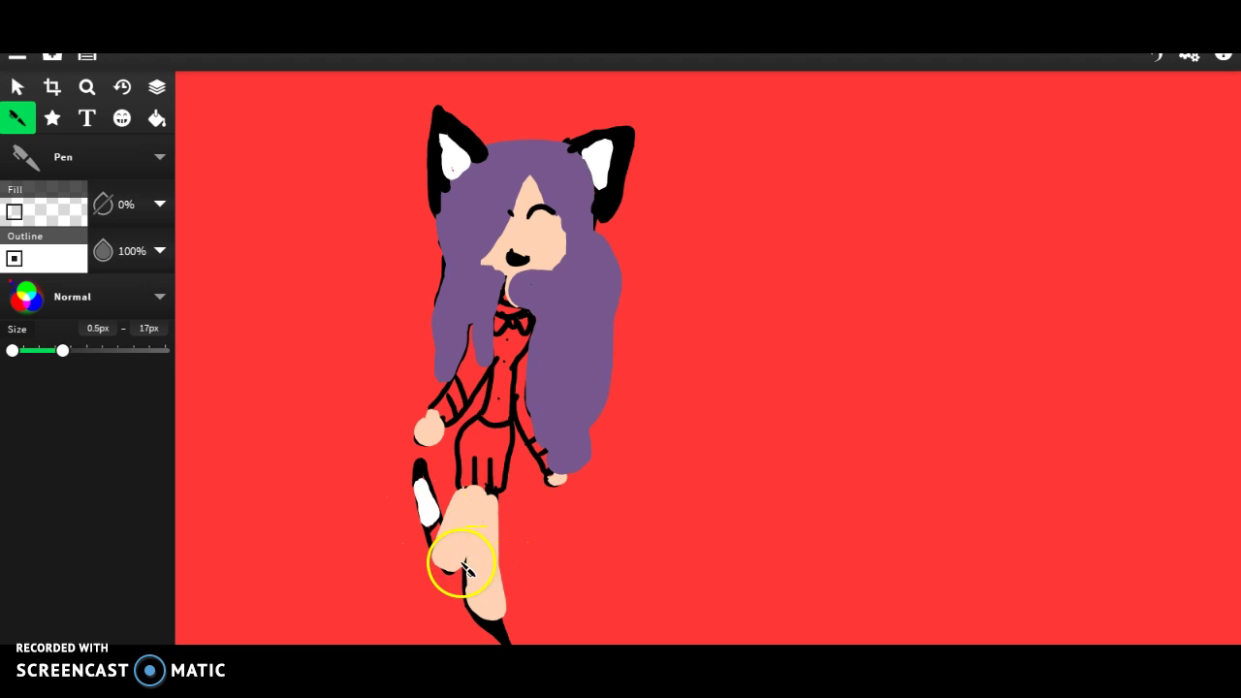
{"action": "mouse_move", "coordinate": [499, 580]}
{"action": "left_mouse_down"}
{"action": "mouse_move", "coordinate": [503, 625]}
{"action": "mouse_move", "coordinate": [475, 611]}
{"action": "mouse_move", "coordinate": [471, 564]}
{"action": "mouse_move", "coordinate": [503, 620]}
{"action": "mouse_move", "coordinate": [501, 586]}
{"action": "mouse_move", "coordinate": [494, 575]}
{"action": "mouse_move", "coordinate": [489, 606]}
{"action": "mouse_move", "coordinate": [509, 633]}
{"action": "mouse_move", "coordinate": [469, 601]}
{"action": "left_mouse_up"}
Step: Paint the sock tops, skirt, sleeve cuffs and neck bow light blue 63e1ff with the pen
{"action": "left_click", "coordinate": [39, 258]}
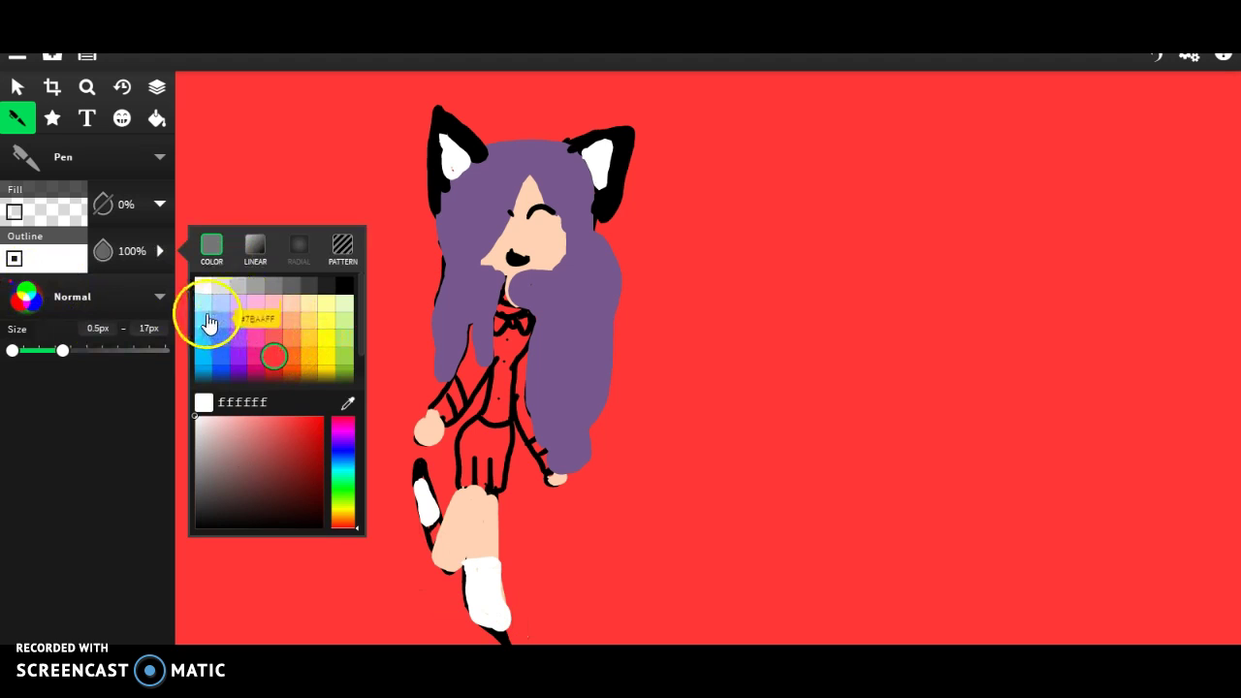
{"action": "left_click_drag", "start_coordinate": [435, 527], "coordinate": [433, 549]}
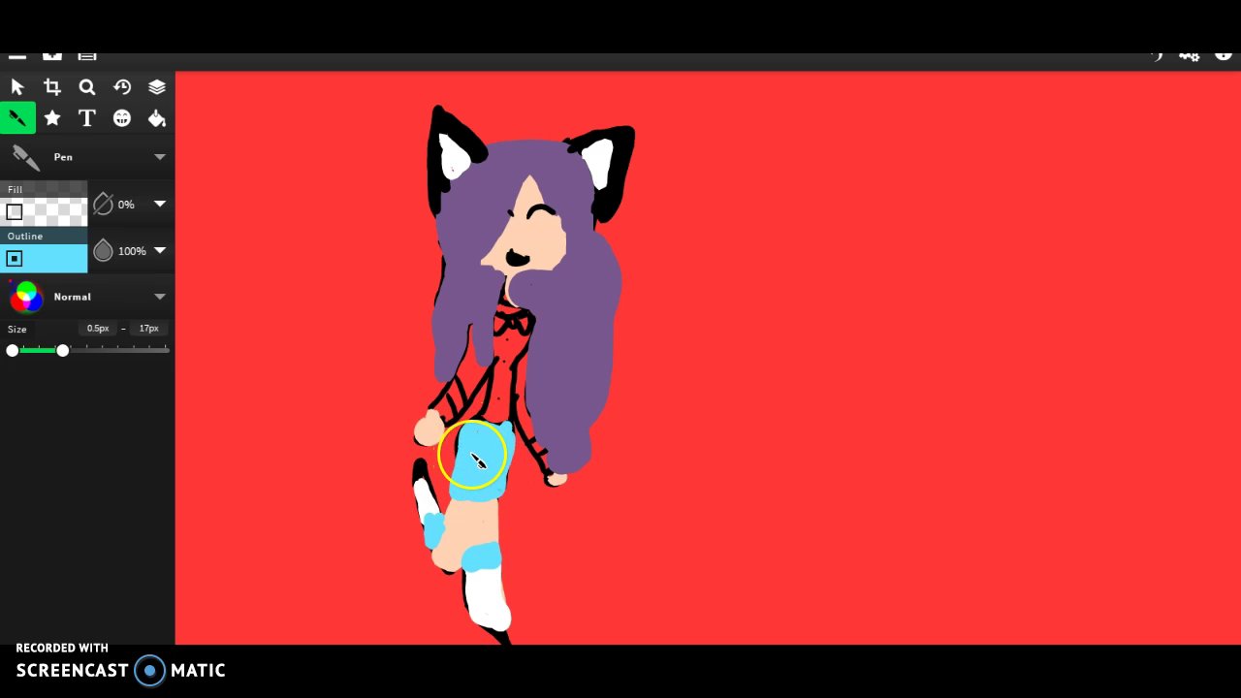
{"action": "mouse_move", "coordinate": [456, 390]}
{"action": "left_mouse_down"}
{"action": "mouse_move", "coordinate": [464, 423]}
{"action": "mouse_move", "coordinate": [458, 391]}
{"action": "left_mouse_up"}
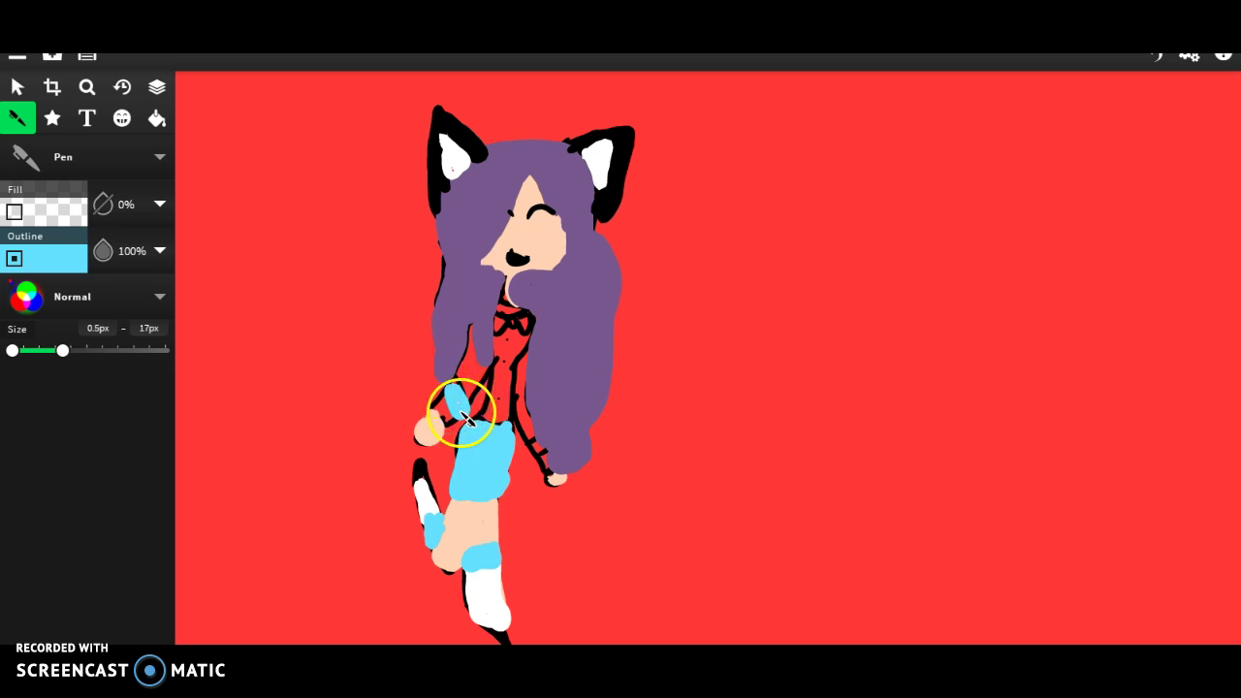
{"action": "left_click_drag", "start_coordinate": [531, 442], "coordinate": [549, 461]}
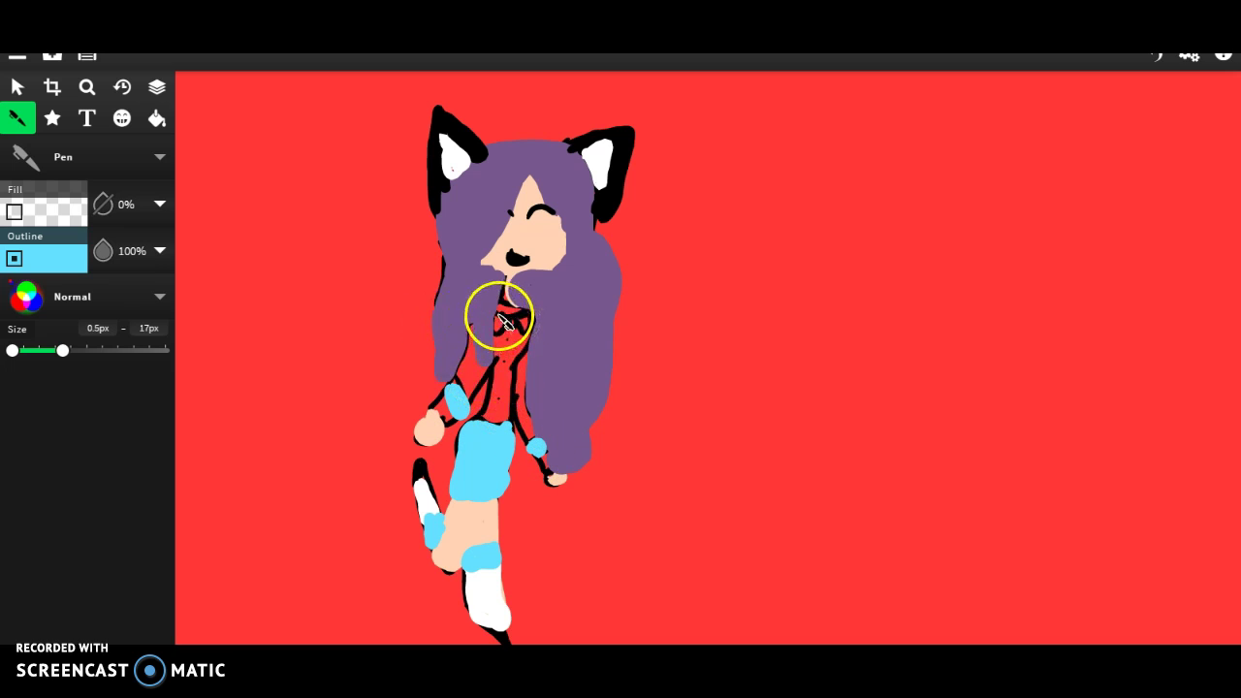
{"action": "mouse_move", "coordinate": [509, 323]}
{"action": "left_mouse_down"}
{"action": "mouse_move", "coordinate": [502, 335]}
{"action": "mouse_move", "coordinate": [495, 324]}
{"action": "mouse_move", "coordinate": [533, 328]}
{"action": "left_mouse_up"}
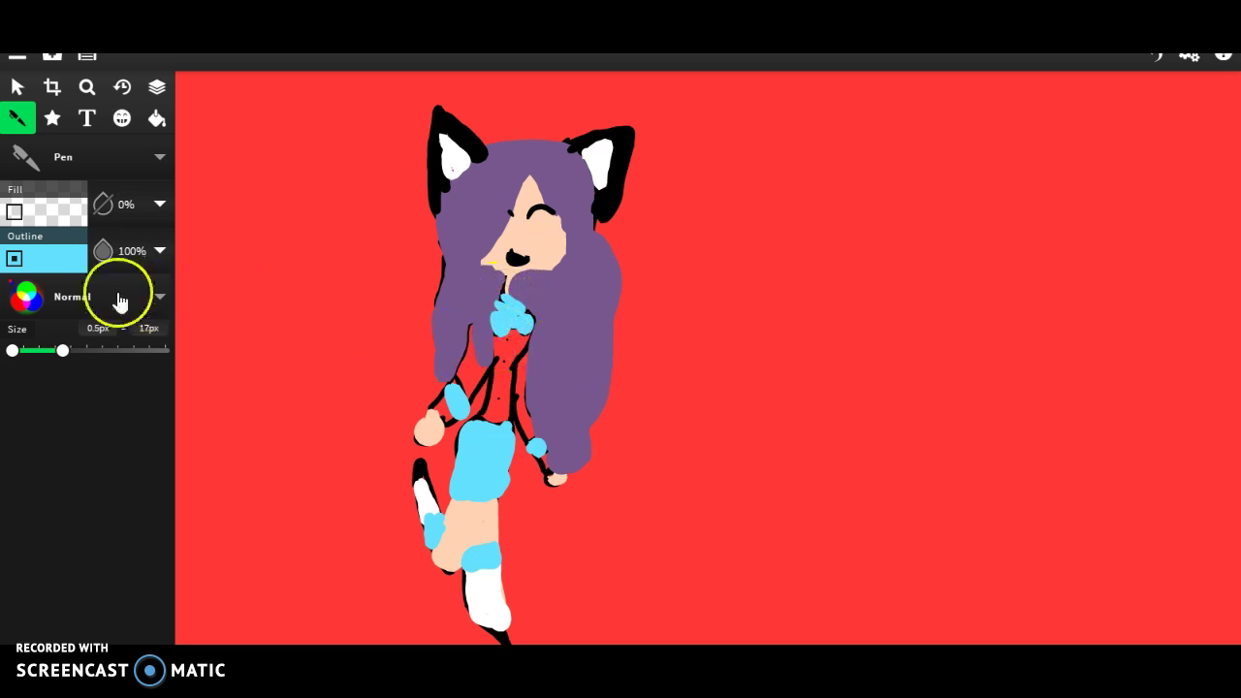
Step: Paint the girl's blouse, sleeves and wrist ends white ffffff with the pen
{"action": "left_click", "coordinate": [52, 252]}
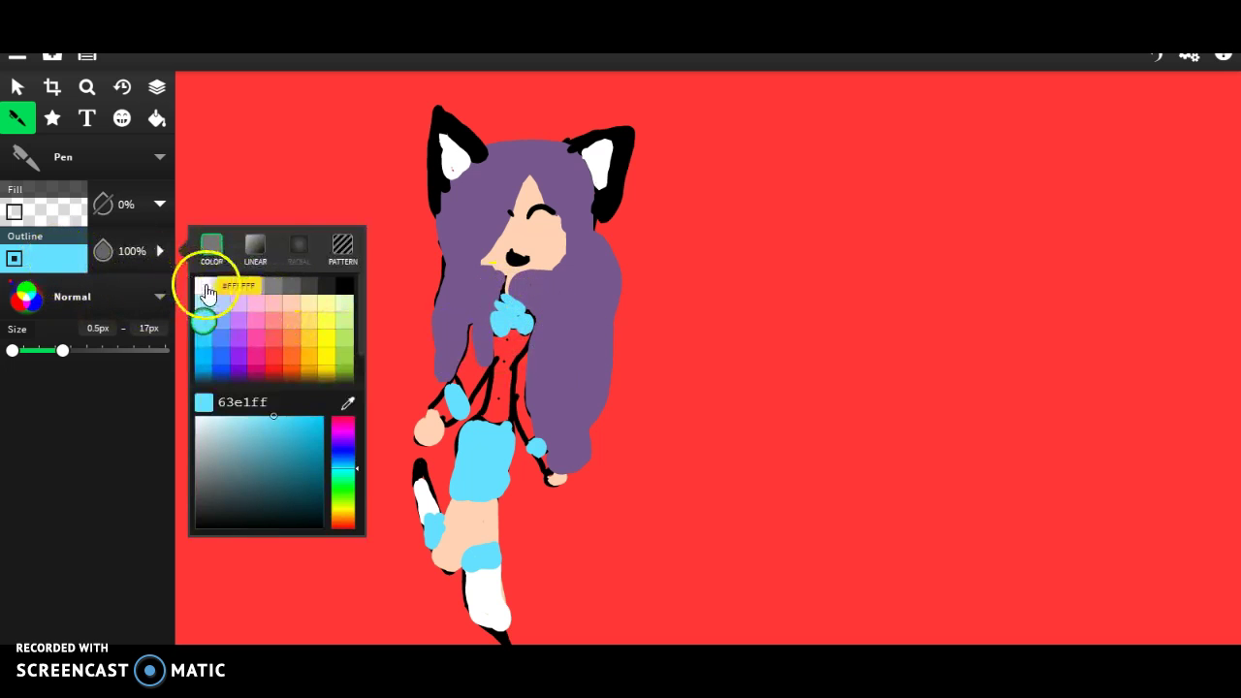
{"action": "left_click", "coordinate": [204, 285]}
{"action": "left_click_drag", "start_coordinate": [472, 326], "coordinate": [454, 382]}
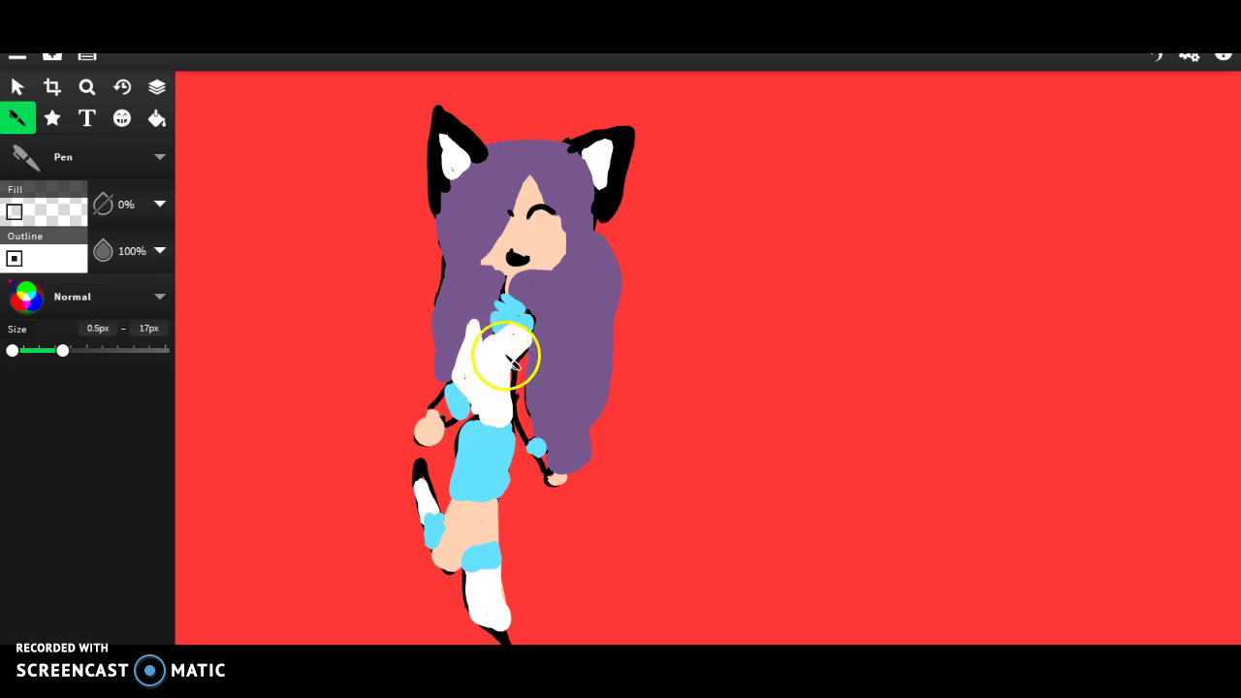
{"action": "mouse_move", "coordinate": [522, 427]}
{"action": "left_mouse_down"}
{"action": "mouse_move", "coordinate": [529, 444]}
{"action": "mouse_move", "coordinate": [535, 431]}
{"action": "left_mouse_up"}
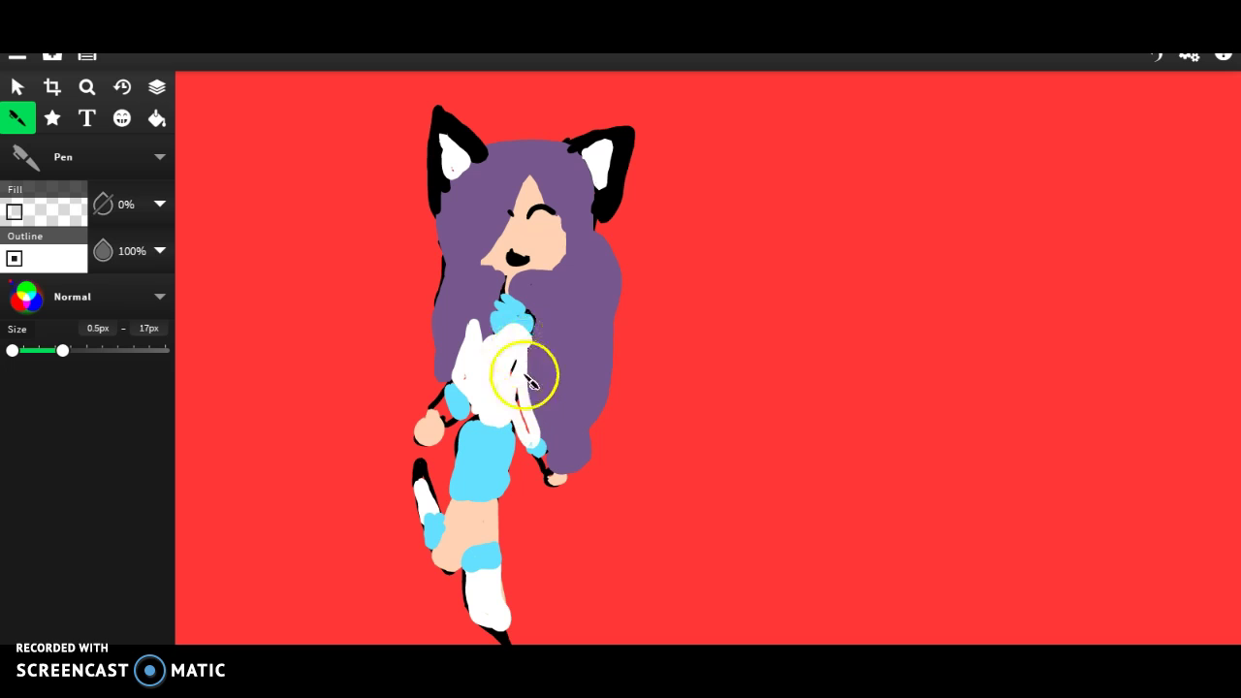
{"action": "mouse_move", "coordinate": [513, 389]}
{"action": "left_mouse_down"}
{"action": "mouse_move", "coordinate": [557, 472]}
{"action": "mouse_move", "coordinate": [546, 462]}
{"action": "mouse_move", "coordinate": [556, 443]}
{"action": "left_mouse_up"}
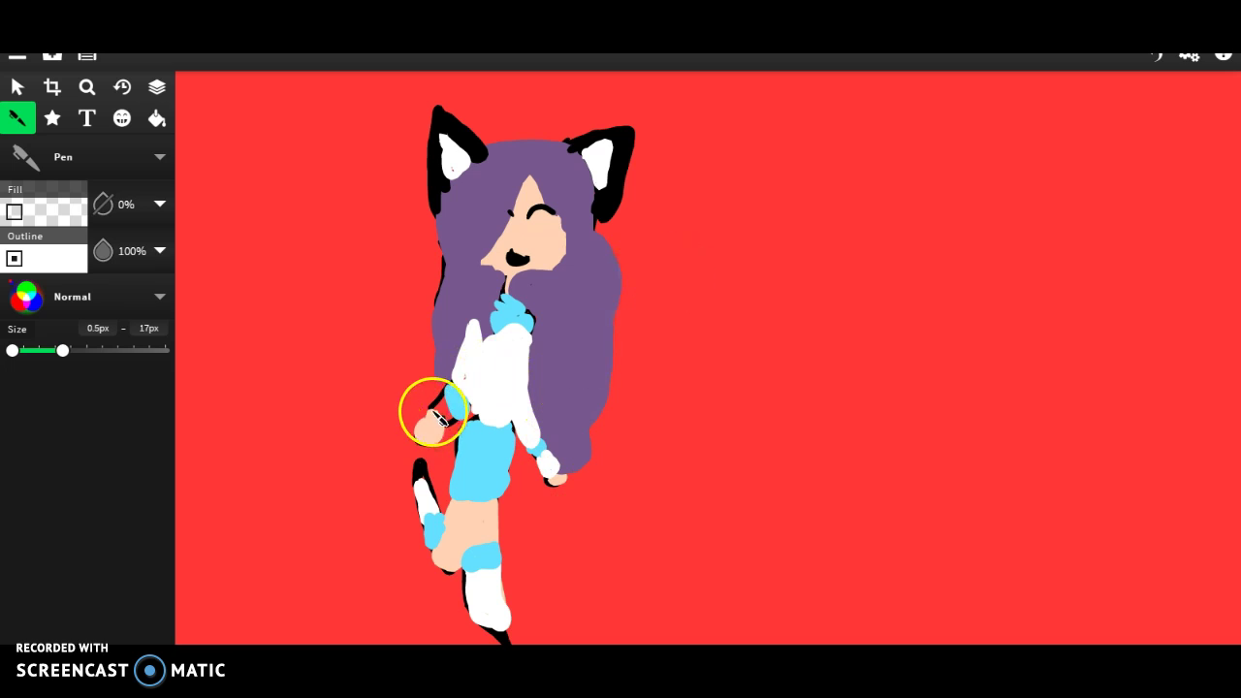
{"action": "left_click_drag", "start_coordinate": [445, 417], "coordinate": [452, 432]}
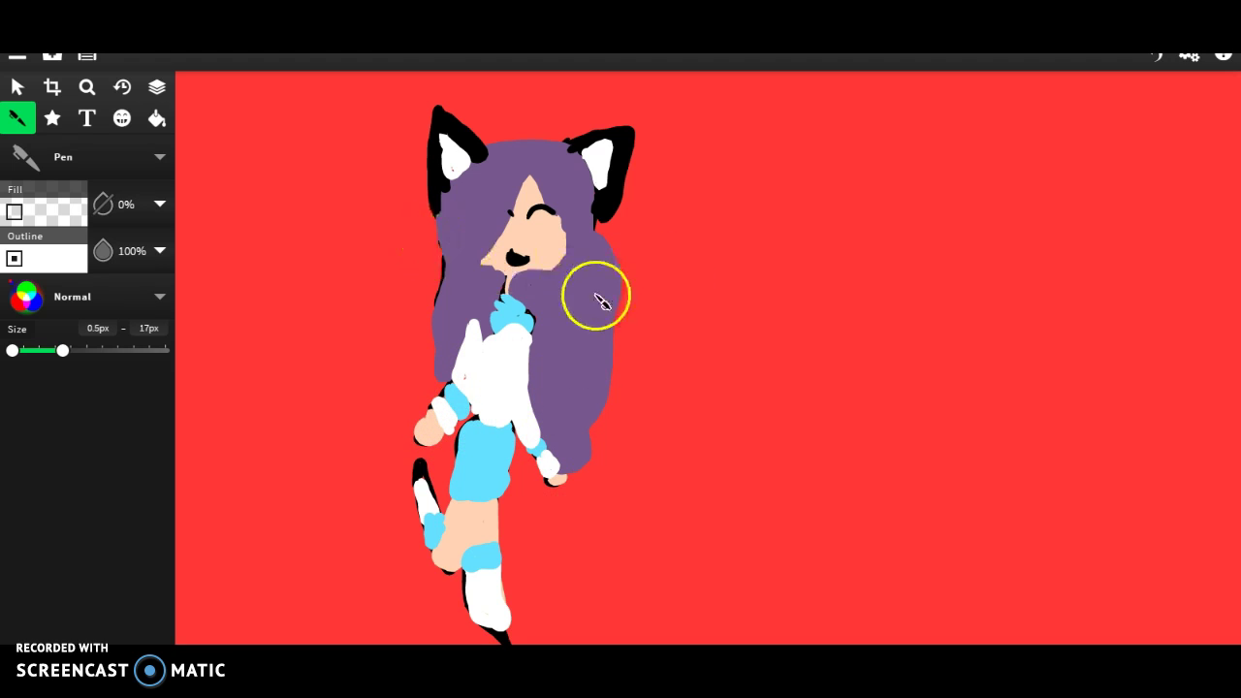
{"action": "left_click", "coordinate": [156, 118]}
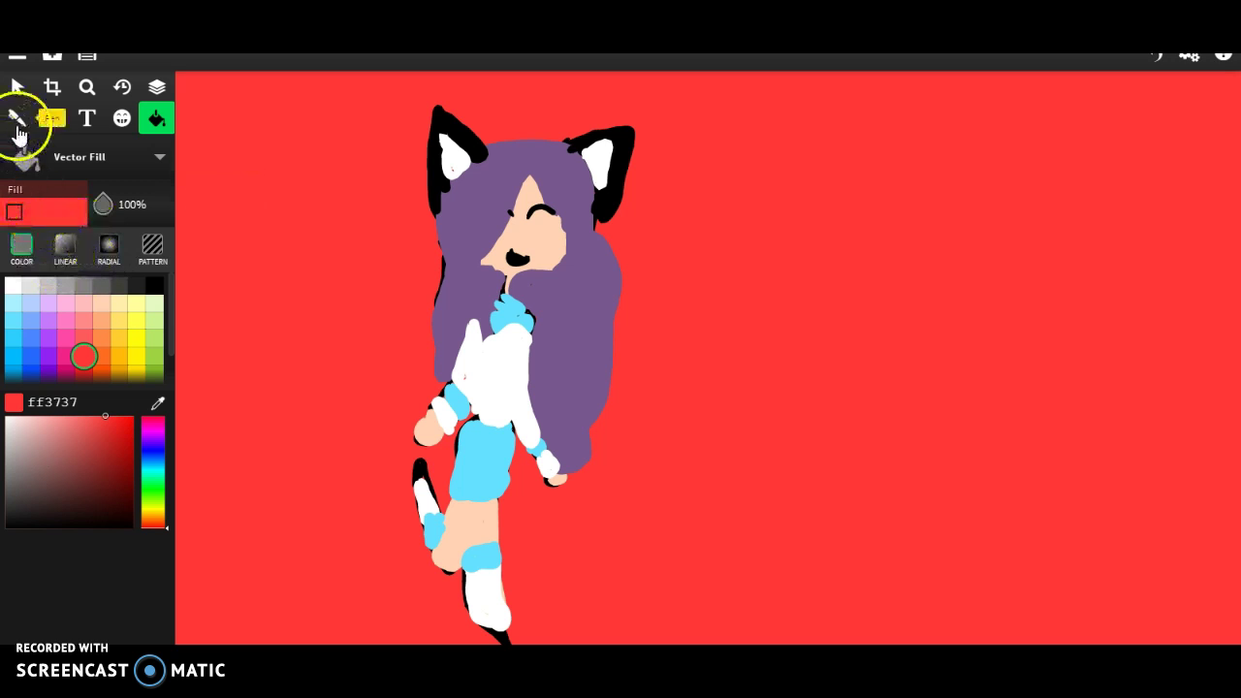
{"action": "left_click", "coordinate": [17, 117]}
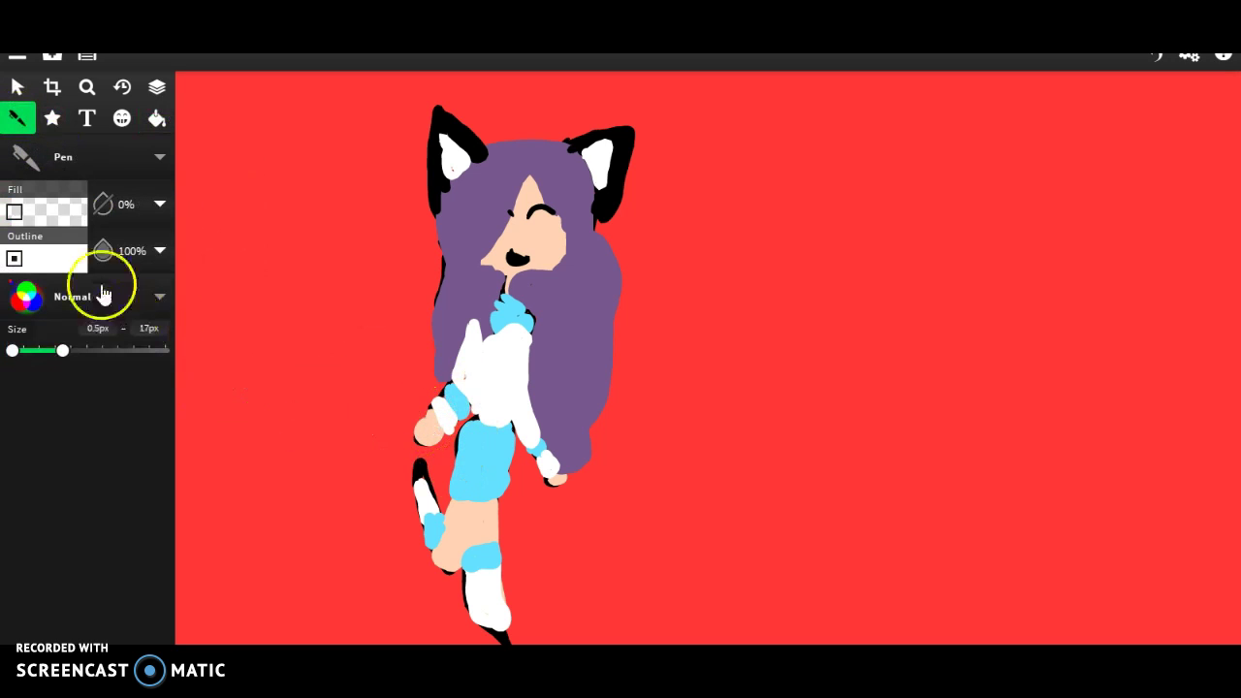
{"action": "left_click", "coordinate": [75, 260]}
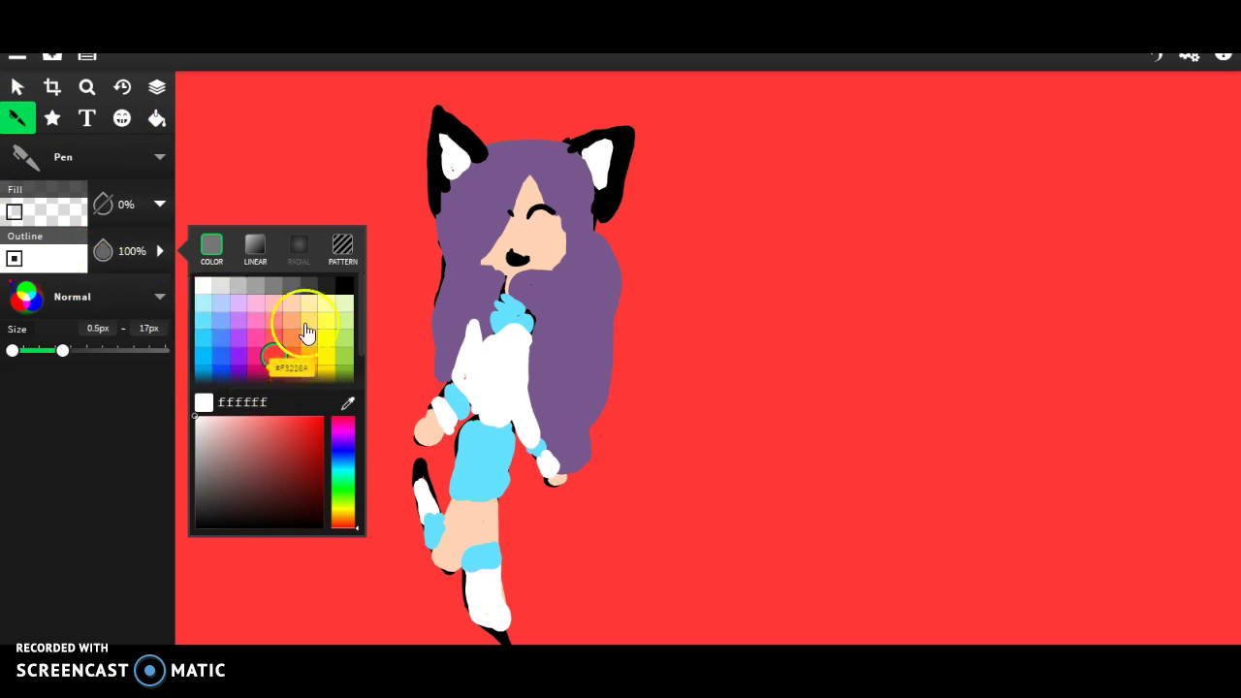
{"action": "mouse_move", "coordinate": [454, 442]}
{"action": "left_mouse_down"}
{"action": "mouse_move", "coordinate": [419, 452]}
{"action": "mouse_move", "coordinate": [402, 426]}
{"action": "left_mouse_up"}
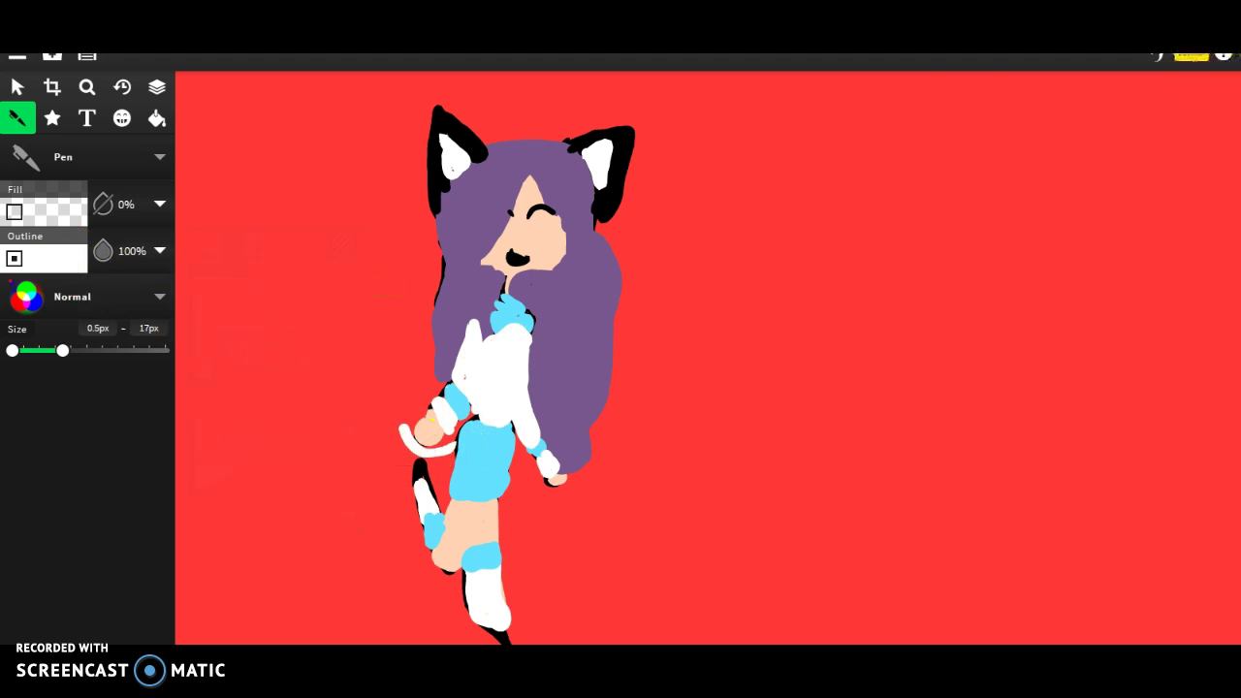
{"action": "key", "text": "ctrl+z"}
Step: Outline a curved cat tail in black 000000, running from the back of the skirt up beside the hair
{"action": "left_click", "coordinate": [78, 266]}
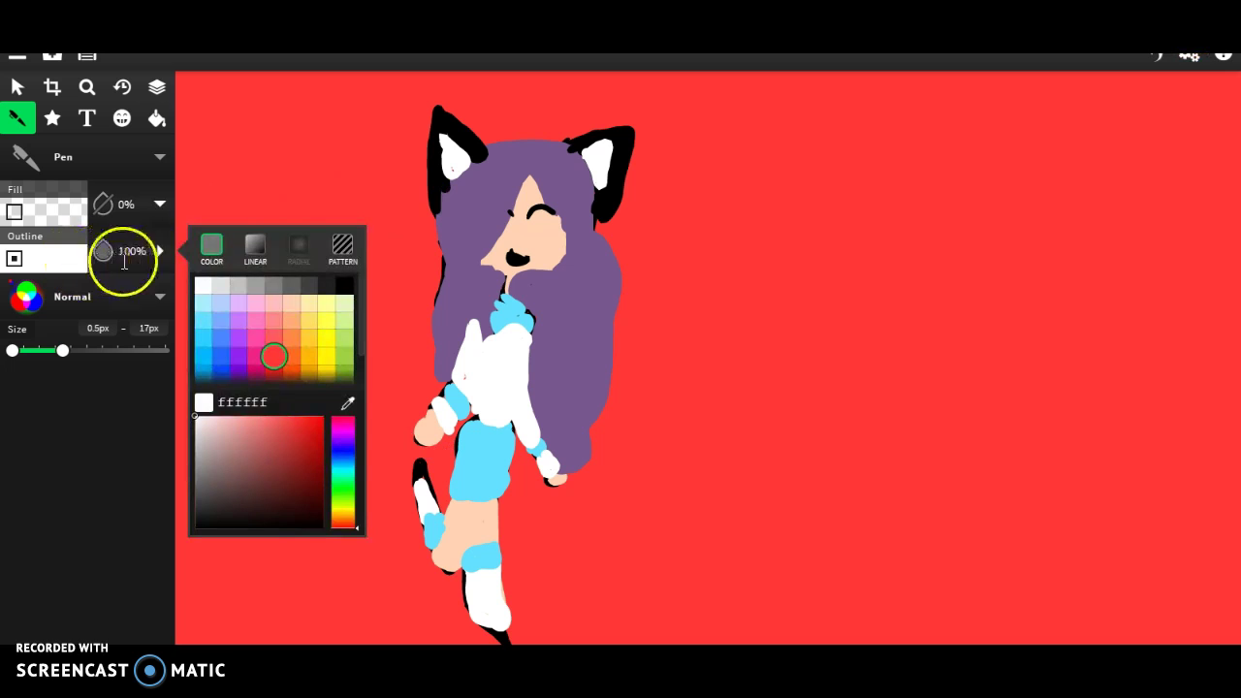
{"action": "left_click", "coordinate": [354, 291]}
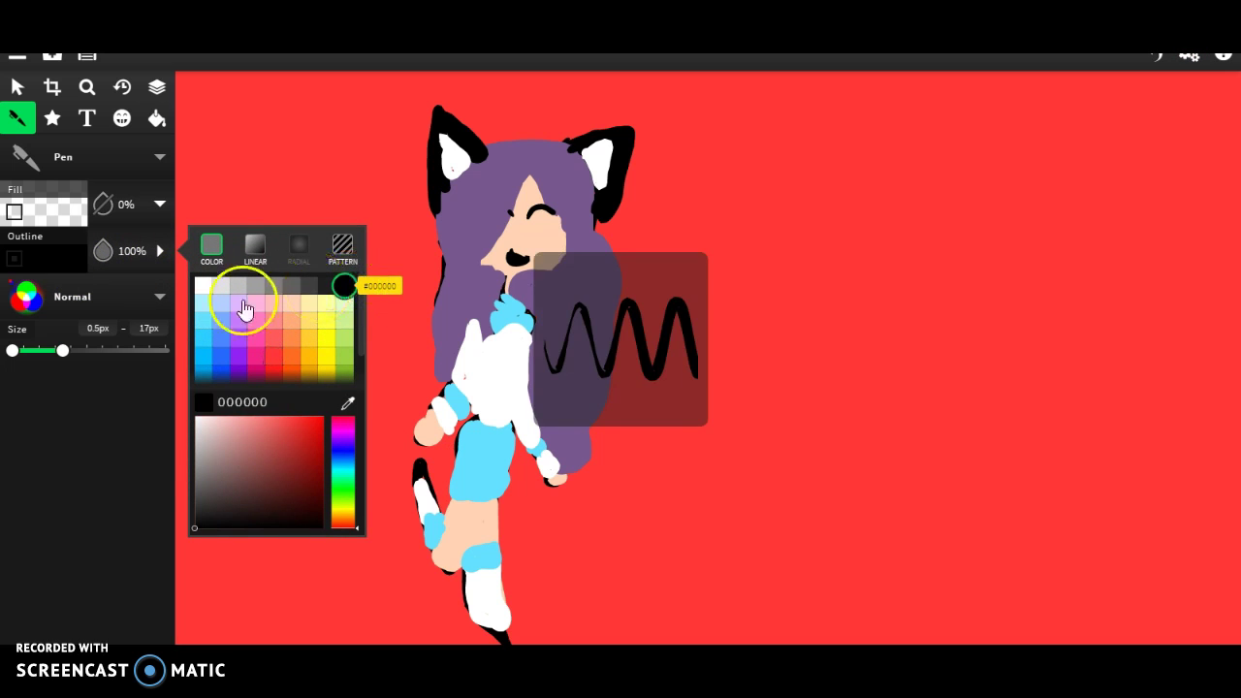
{"action": "mouse_move", "coordinate": [445, 444]}
{"action": "left_mouse_down"}
{"action": "mouse_move", "coordinate": [457, 438]}
{"action": "mouse_move", "coordinate": [416, 450]}
{"action": "mouse_move", "coordinate": [388, 438]}
{"action": "mouse_move", "coordinate": [398, 384]}
{"action": "mouse_move", "coordinate": [368, 375]}
{"action": "mouse_move", "coordinate": [419, 340]}
{"action": "mouse_move", "coordinate": [397, 311]}
{"action": "mouse_move", "coordinate": [354, 300]}
{"action": "mouse_move", "coordinate": [297, 311]}
{"action": "mouse_move", "coordinate": [325, 316]}
{"action": "mouse_move", "coordinate": [284, 344]}
{"action": "mouse_move", "coordinate": [275, 394]}
{"action": "mouse_move", "coordinate": [300, 367]}
{"action": "mouse_move", "coordinate": [294, 431]}
{"action": "mouse_move", "coordinate": [308, 409]}
{"action": "mouse_move", "coordinate": [308, 437]}
{"action": "mouse_move", "coordinate": [323, 425]}
{"action": "left_mouse_up"}
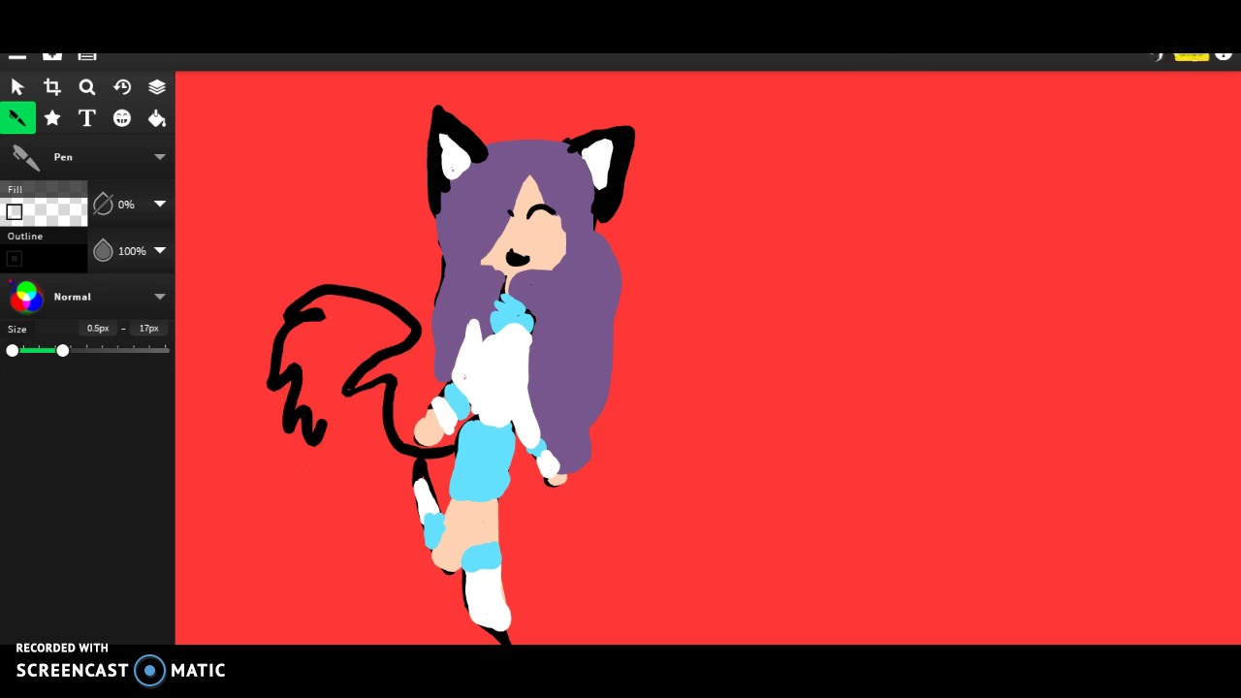
{"action": "key", "text": "ctrl+z"}
{"action": "mouse_move", "coordinate": [452, 456]}
{"action": "left_mouse_down"}
{"action": "mouse_move", "coordinate": [419, 443]}
{"action": "mouse_move", "coordinate": [384, 362]}
{"action": "mouse_move", "coordinate": [383, 284]}
{"action": "mouse_move", "coordinate": [358, 283]}
{"action": "mouse_move", "coordinate": [337, 294]}
{"action": "mouse_move", "coordinate": [338, 322]}
{"action": "mouse_move", "coordinate": [352, 318]}
{"action": "mouse_move", "coordinate": [340, 338]}
{"action": "mouse_move", "coordinate": [360, 421]}
{"action": "mouse_move", "coordinate": [386, 439]}
{"action": "left_mouse_up"}
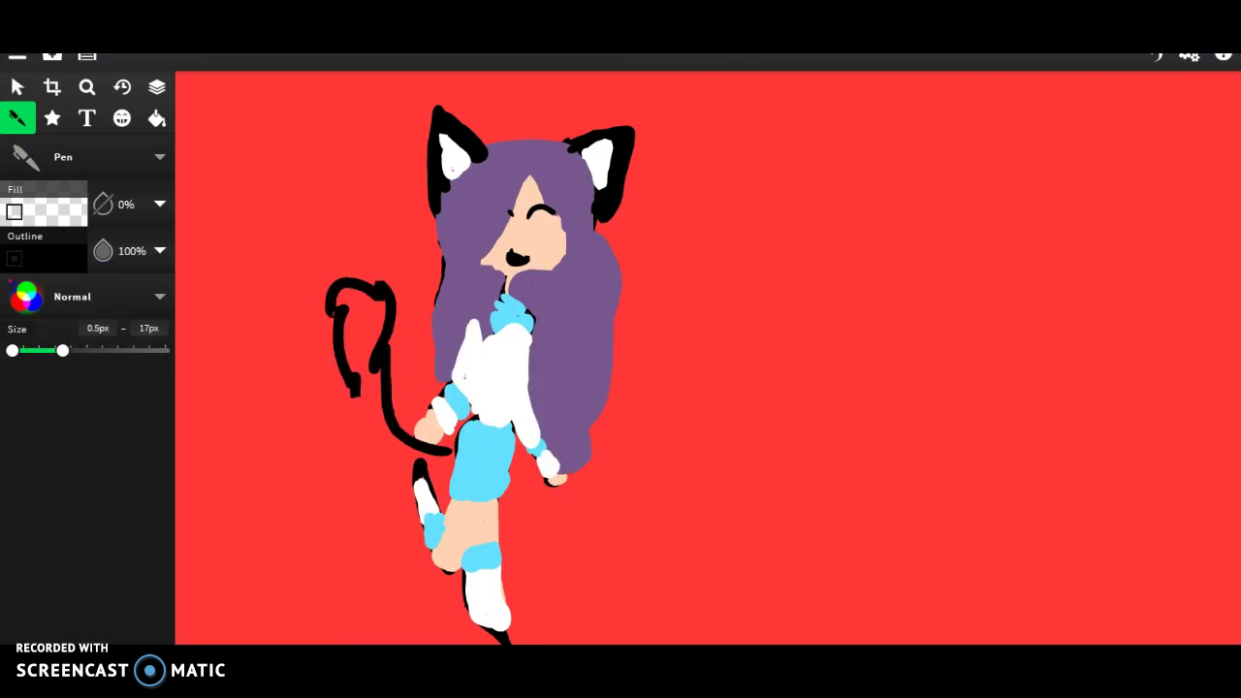
{"action": "mouse_move", "coordinate": [388, 441]}
{"action": "left_mouse_down"}
{"action": "mouse_move", "coordinate": [355, 394]}
{"action": "mouse_move", "coordinate": [378, 453]}
{"action": "mouse_move", "coordinate": [369, 385]}
{"action": "mouse_move", "coordinate": [357, 390]}
{"action": "mouse_move", "coordinate": [367, 411]}
{"action": "mouse_move", "coordinate": [358, 400]}
{"action": "mouse_move", "coordinate": [386, 454]}
{"action": "mouse_move", "coordinate": [393, 436]}
{"action": "mouse_move", "coordinate": [444, 481]}
{"action": "left_mouse_up"}
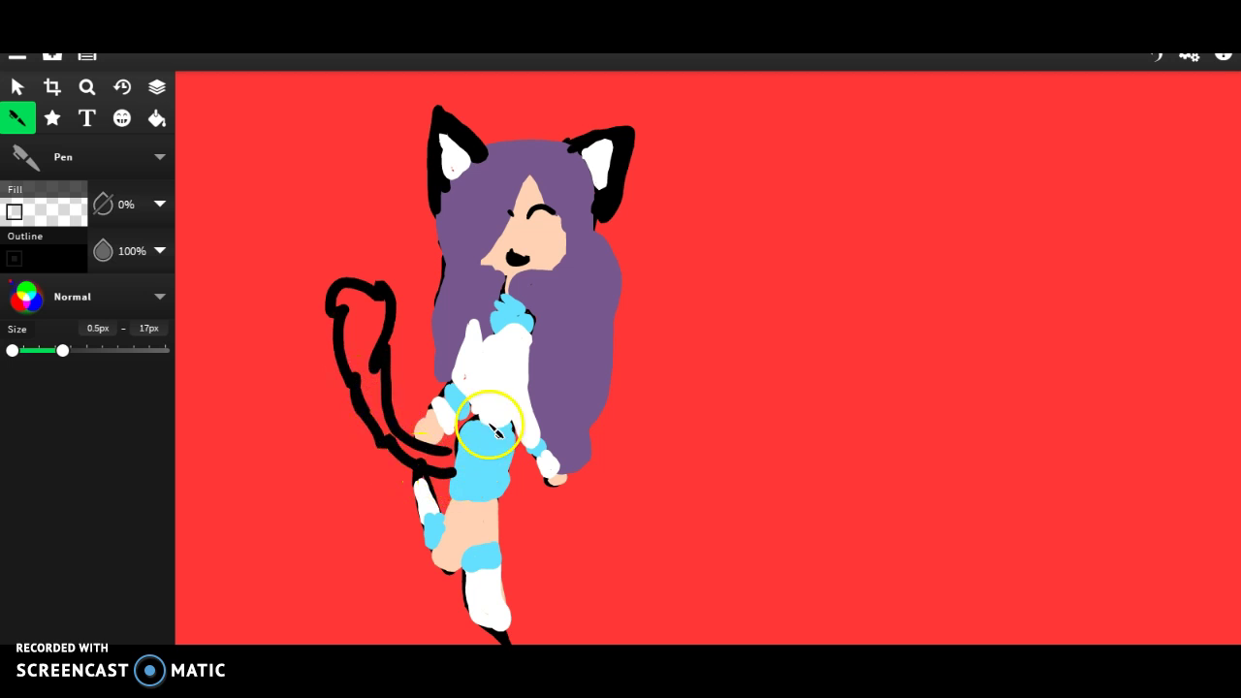
Step: Paint the inside of the cat tail solid black 000000 with the pen
{"action": "left_click", "coordinate": [76, 272]}
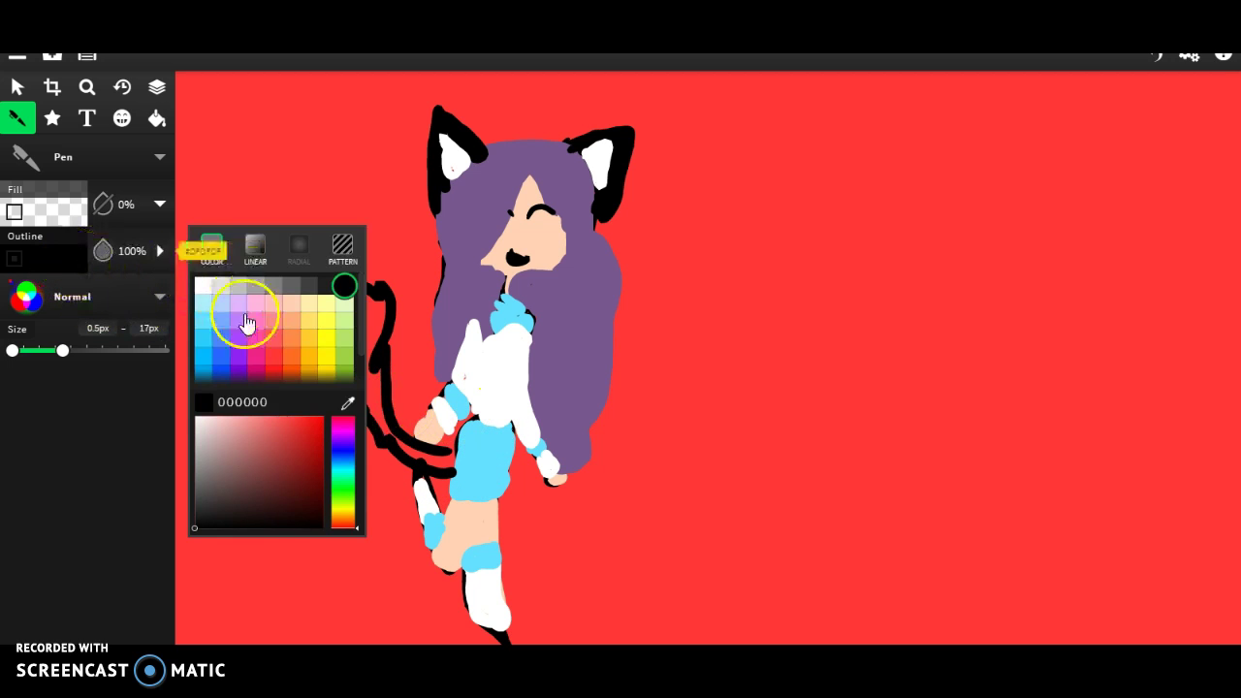
{"action": "left_click", "coordinate": [241, 386]}
{"action": "left_click", "coordinate": [212, 528]}
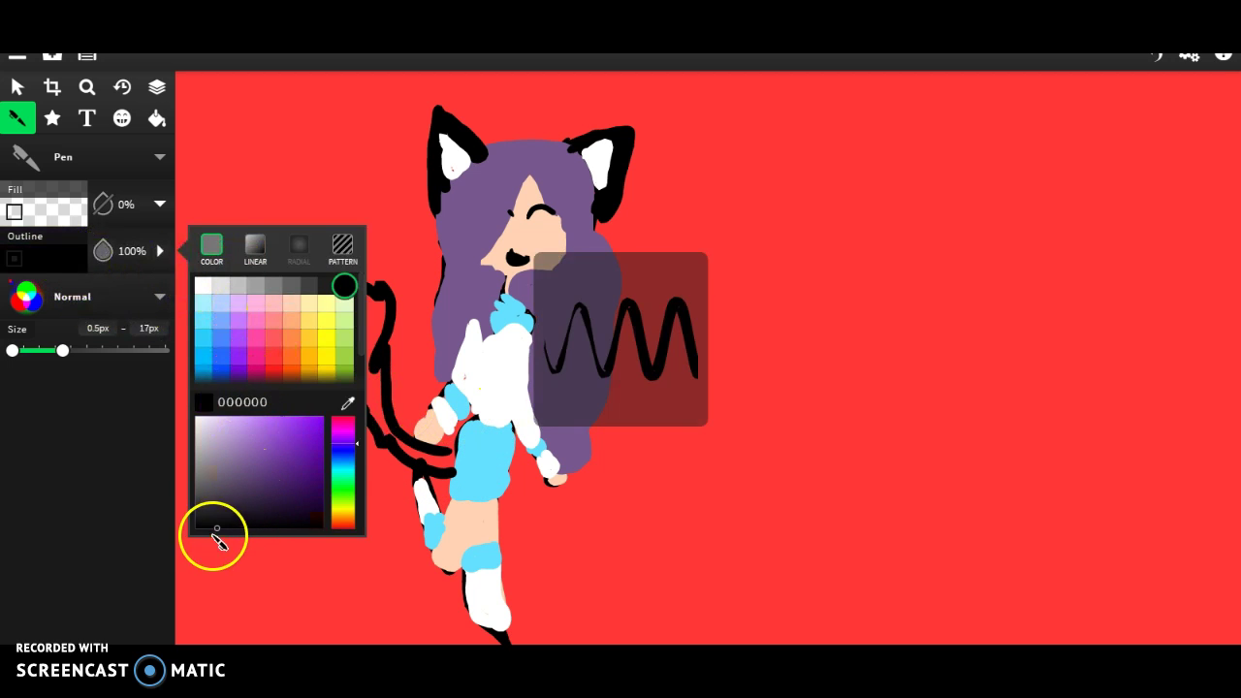
{"action": "left_click", "coordinate": [381, 340]}
{"action": "mouse_move", "coordinate": [381, 339]}
{"action": "left_mouse_down"}
{"action": "mouse_move", "coordinate": [392, 412]}
{"action": "mouse_move", "coordinate": [458, 481]}
{"action": "mouse_move", "coordinate": [457, 460]}
{"action": "mouse_move", "coordinate": [418, 452]}
{"action": "mouse_move", "coordinate": [391, 412]}
{"action": "mouse_move", "coordinate": [378, 346]}
{"action": "mouse_move", "coordinate": [387, 297]}
{"action": "mouse_move", "coordinate": [384, 317]}
{"action": "mouse_move", "coordinate": [362, 293]}
{"action": "mouse_move", "coordinate": [340, 310]}
{"action": "mouse_move", "coordinate": [362, 295]}
{"action": "mouse_move", "coordinate": [385, 314]}
{"action": "mouse_move", "coordinate": [350, 296]}
{"action": "mouse_move", "coordinate": [344, 311]}
{"action": "mouse_move", "coordinate": [367, 305]}
{"action": "mouse_move", "coordinate": [363, 344]}
{"action": "mouse_move", "coordinate": [379, 318]}
{"action": "mouse_move", "coordinate": [376, 367]}
{"action": "mouse_move", "coordinate": [363, 312]}
{"action": "mouse_move", "coordinate": [360, 357]}
{"action": "mouse_move", "coordinate": [362, 311]}
{"action": "mouse_move", "coordinate": [361, 366]}
{"action": "mouse_move", "coordinate": [363, 313]}
{"action": "mouse_move", "coordinate": [353, 367]}
{"action": "mouse_move", "coordinate": [354, 310]}
{"action": "mouse_move", "coordinate": [339, 342]}
{"action": "mouse_move", "coordinate": [364, 404]}
{"action": "mouse_move", "coordinate": [350, 326]}
{"action": "mouse_move", "coordinate": [388, 436]}
{"action": "mouse_move", "coordinate": [460, 474]}
{"action": "mouse_move", "coordinate": [408, 451]}
{"action": "mouse_move", "coordinate": [363, 397]}
{"action": "mouse_move", "coordinate": [420, 460]}
{"action": "left_mouse_up"}
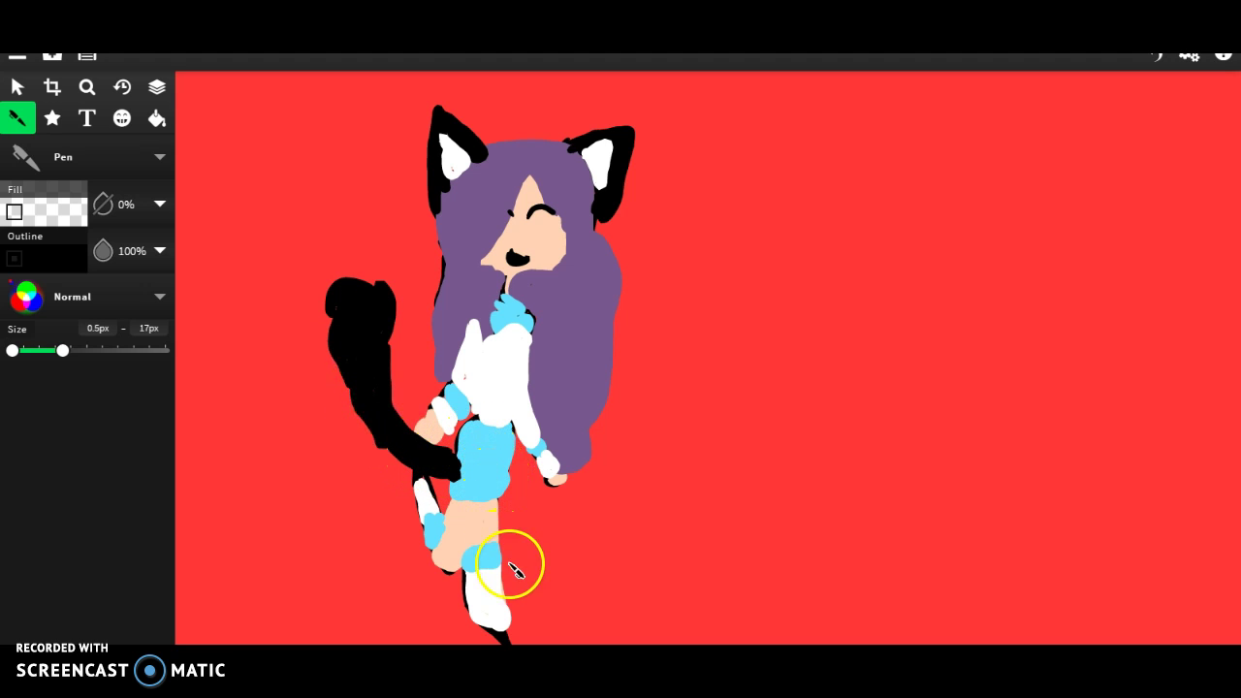
Step: Recolour the canvas background purple 8700ff using Vector Fill
{"action": "left_click", "coordinate": [155, 119]}
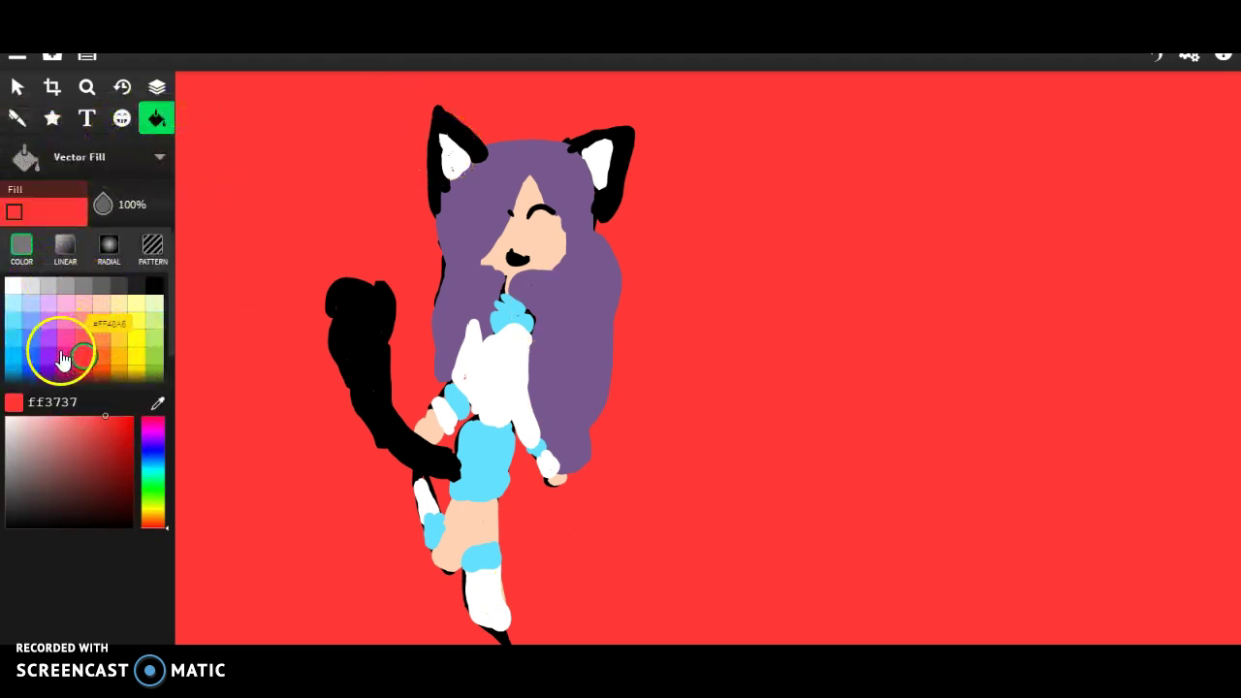
{"action": "left_click", "coordinate": [56, 361]}
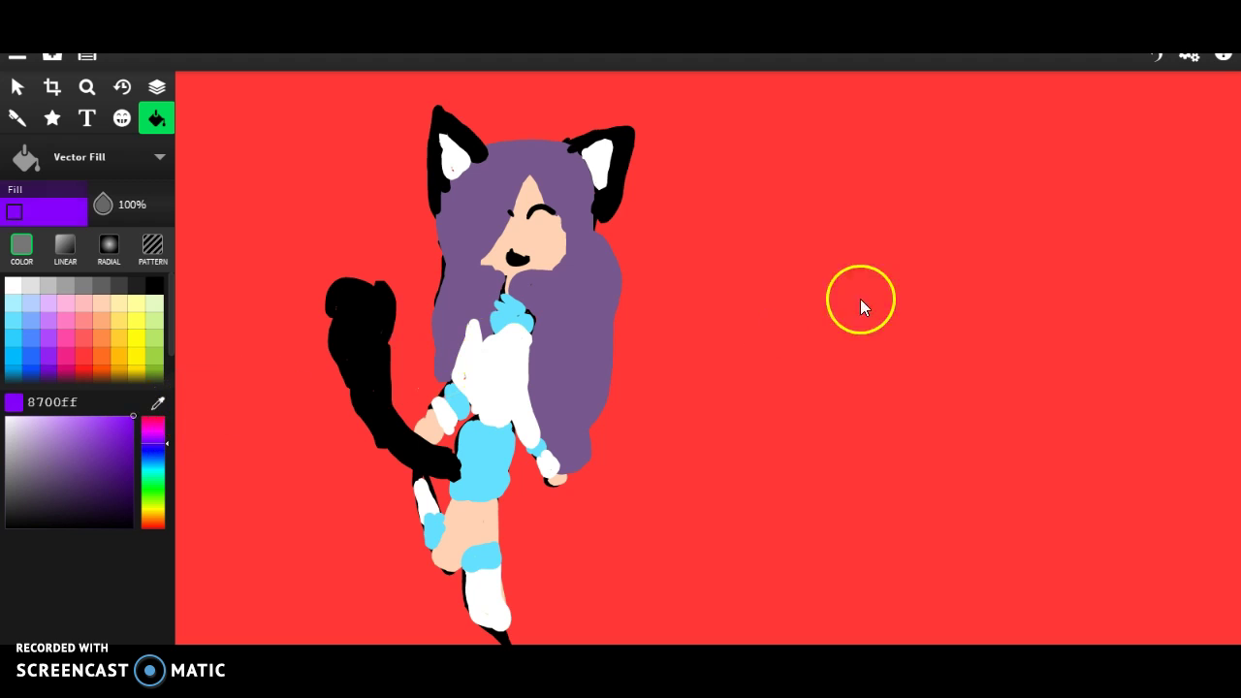
{"action": "left_click", "coordinate": [861, 299]}
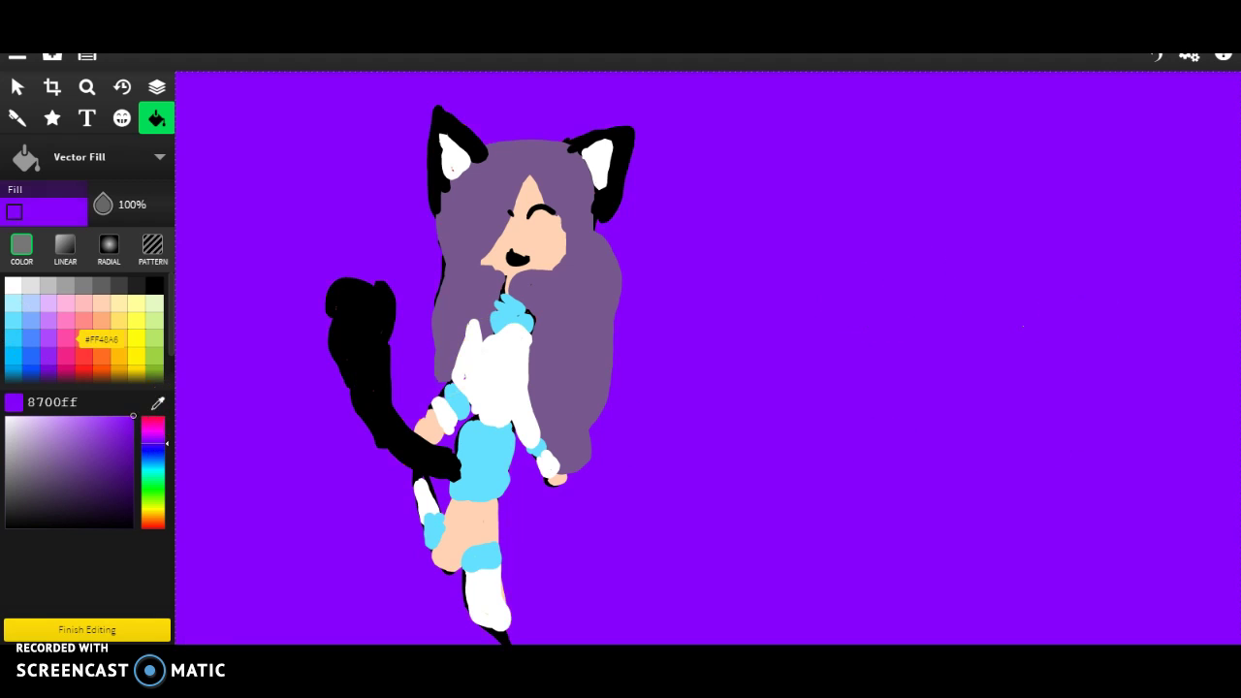
Step: Handwrite a two-line black signature on the empty background beside the girl, ending in a thin curved stroke to her hair
{"action": "left_click", "coordinate": [18, 117]}
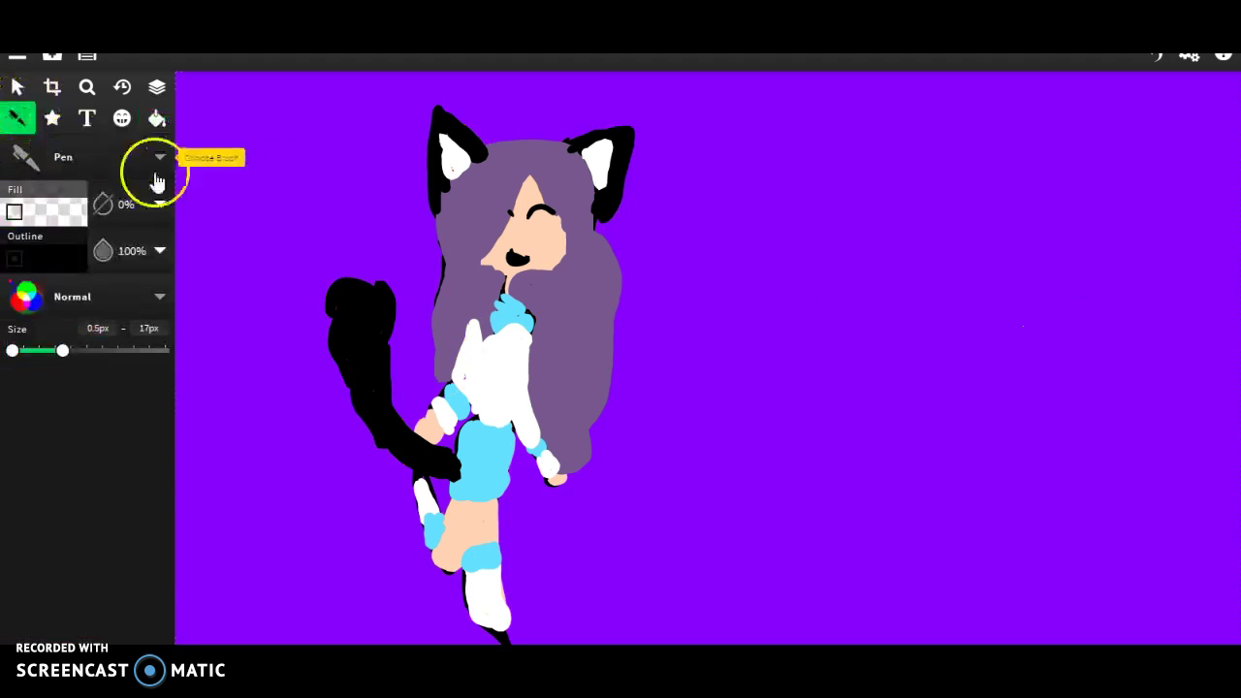
{"action": "left_click_drag", "start_coordinate": [743, 200], "coordinate": [743, 326]}
{"action": "mouse_move", "coordinate": [744, 201]}
{"action": "left_mouse_down"}
{"action": "mouse_move", "coordinate": [826, 294]}
{"action": "mouse_move", "coordinate": [701, 343]}
{"action": "mouse_move", "coordinate": [676, 318]}
{"action": "left_mouse_up"}
{"action": "mouse_move", "coordinate": [864, 333]}
{"action": "left_mouse_down"}
{"action": "mouse_move", "coordinate": [834, 336]}
{"action": "mouse_move", "coordinate": [903, 329]}
{"action": "mouse_move", "coordinate": [938, 292]}
{"action": "mouse_move", "coordinate": [906, 362]}
{"action": "mouse_move", "coordinate": [949, 361]}
{"action": "mouse_move", "coordinate": [990, 313]}
{"action": "mouse_move", "coordinate": [945, 365]}
{"action": "mouse_move", "coordinate": [1011, 376]}
{"action": "mouse_move", "coordinate": [992, 389]}
{"action": "mouse_move", "coordinate": [1062, 405]}
{"action": "mouse_move", "coordinate": [1049, 409]}
{"action": "mouse_move", "coordinate": [1070, 444]}
{"action": "mouse_move", "coordinate": [1104, 446]}
{"action": "left_mouse_up"}
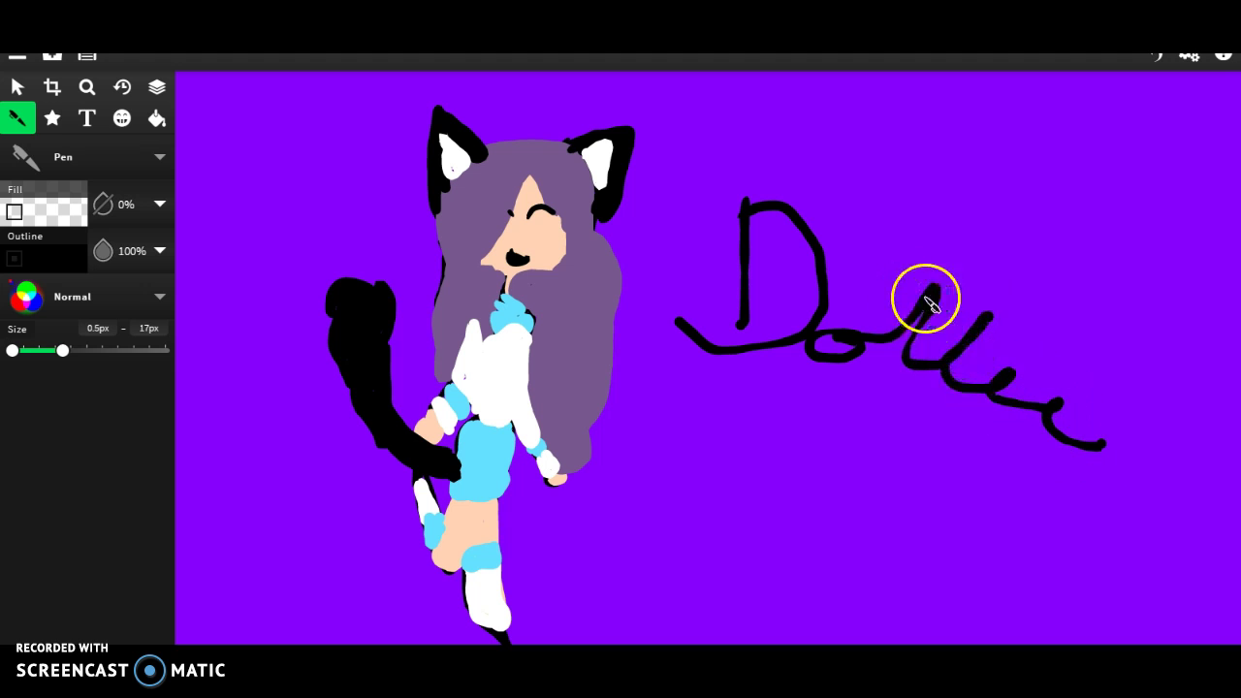
{"action": "left_click_drag", "start_coordinate": [929, 291], "coordinate": [1047, 344]}
{"action": "left_click", "coordinate": [1057, 314]}
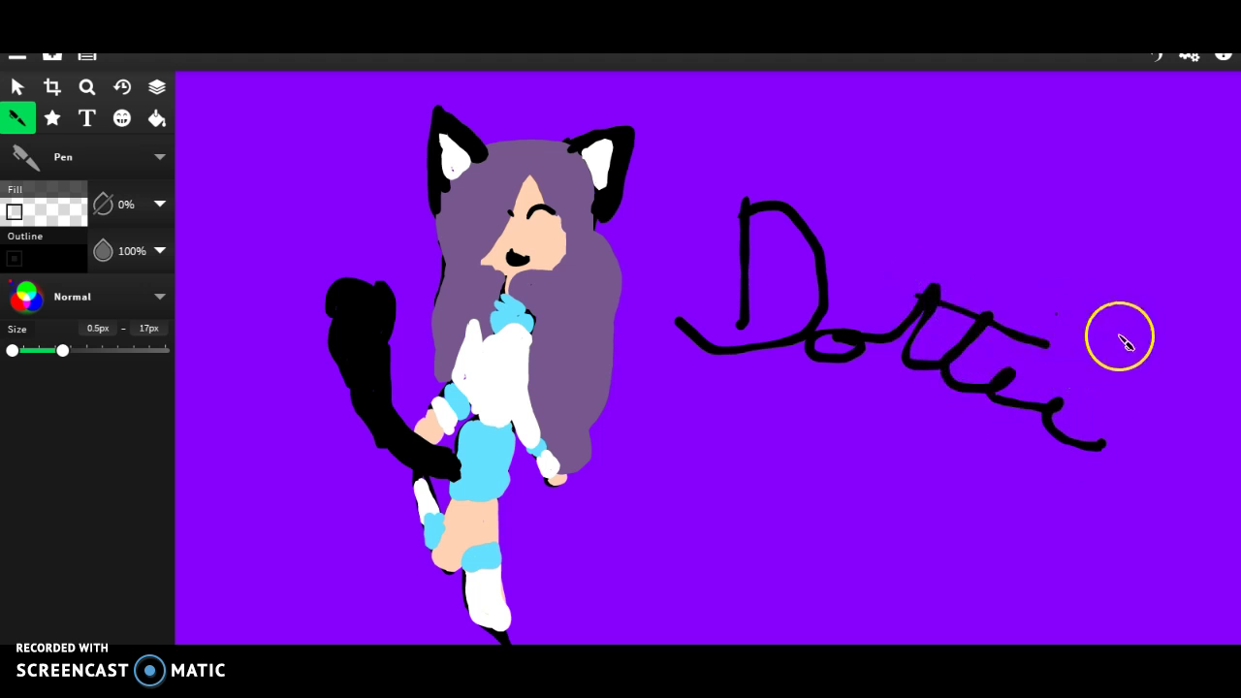
{"action": "left_click_drag", "start_coordinate": [660, 493], "coordinate": [757, 477]}
{"action": "mouse_move", "coordinate": [875, 456]}
{"action": "left_mouse_down"}
{"action": "mouse_move", "coordinate": [739, 521]}
{"action": "mouse_move", "coordinate": [863, 537]}
{"action": "mouse_move", "coordinate": [764, 518]}
{"action": "mouse_move", "coordinate": [942, 493]}
{"action": "mouse_move", "coordinate": [573, 407]}
{"action": "left_mouse_up"}
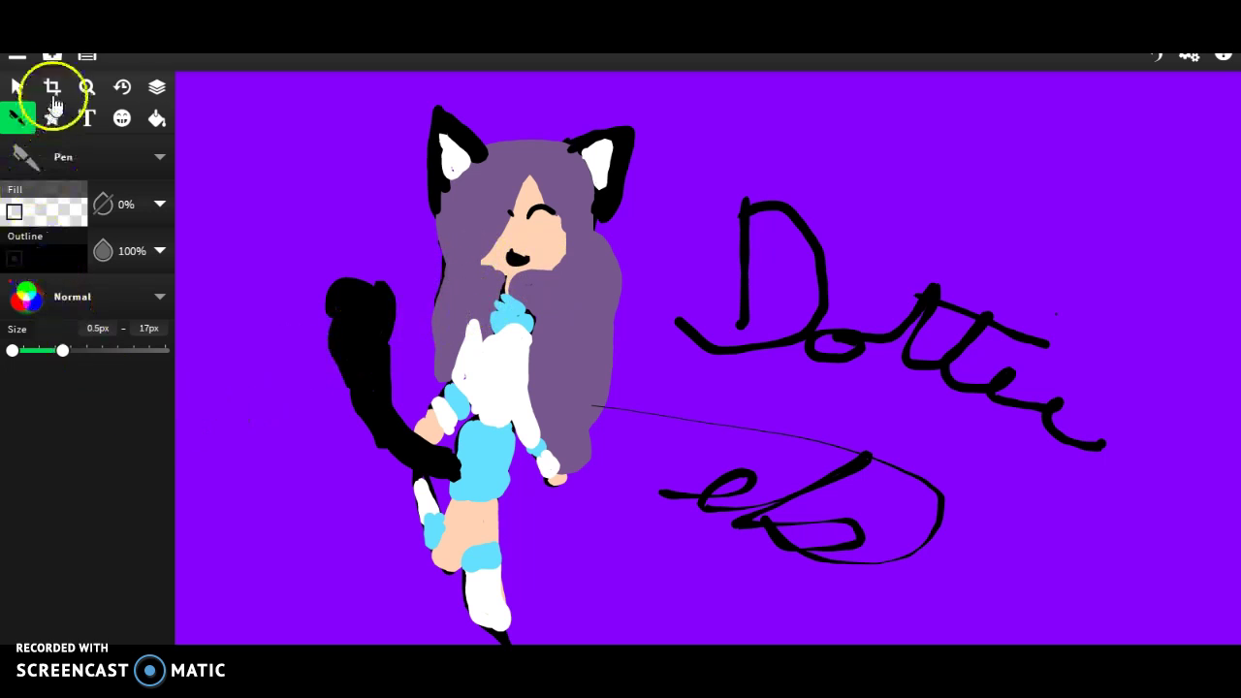
Step: Open the program's main options for the finished drawing
{"action": "left_click", "coordinate": [17, 56]}
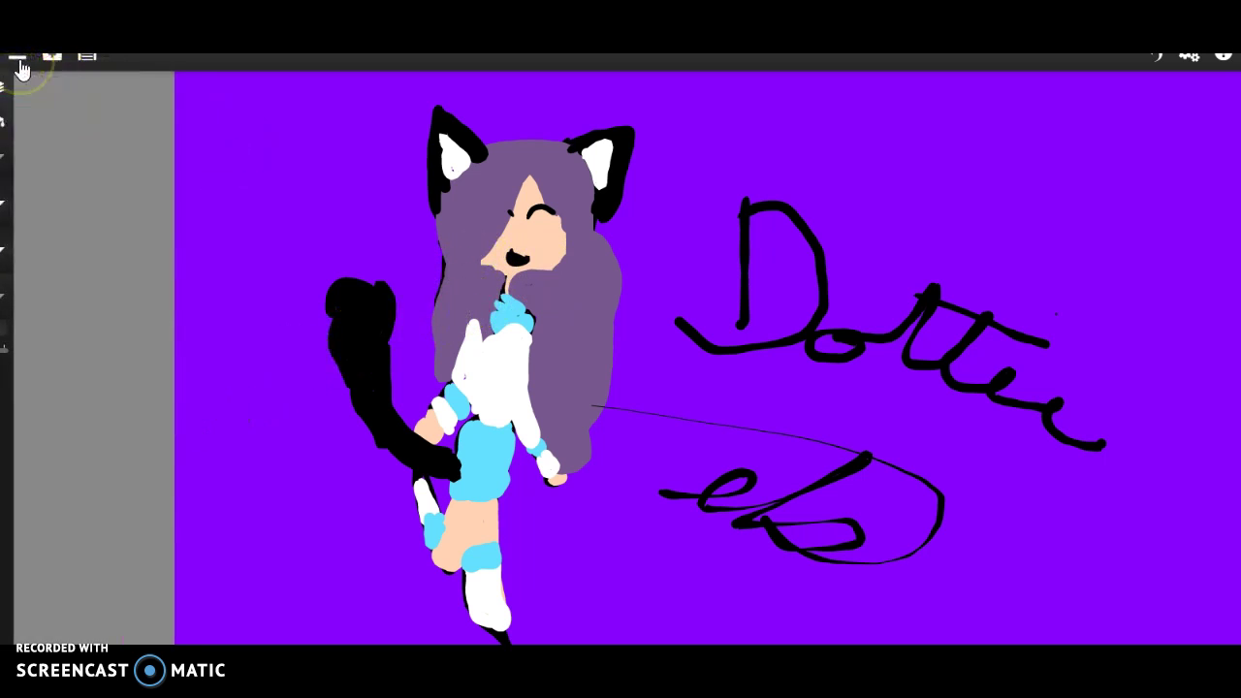